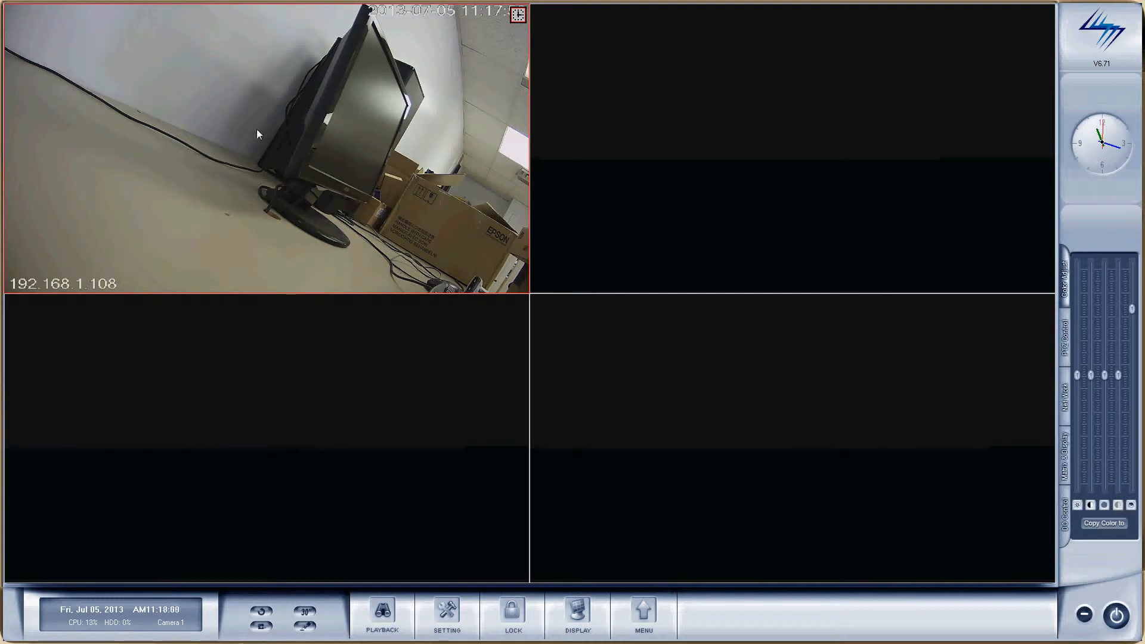
Step: Open IP Camera Setup for the 192.168.1.108 feed and focus the Serial NO field
{"action": "right_click", "coordinate": [297, 109]}
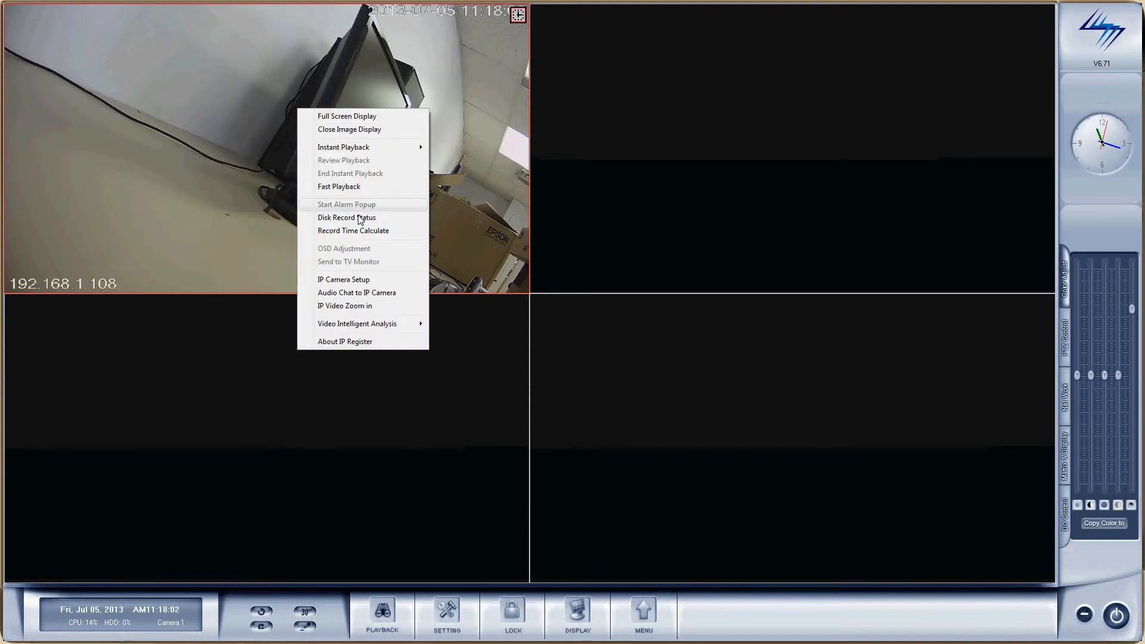
{"action": "left_click", "coordinate": [345, 280]}
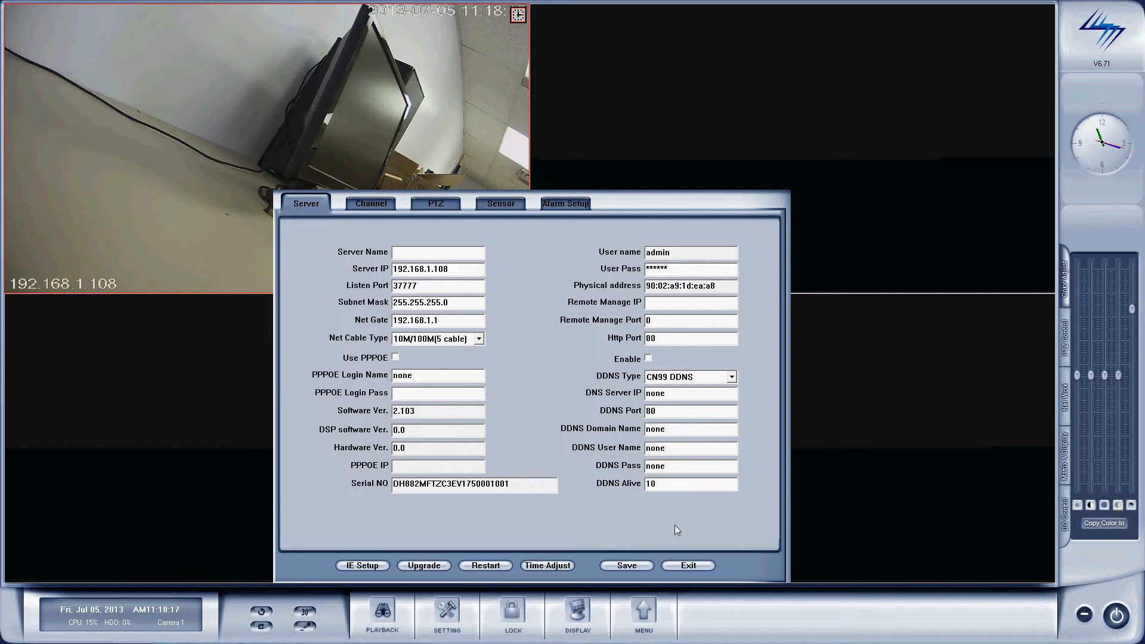
{"action": "left_click", "coordinate": [542, 489]}
Step: On the Channel tab's Main stream, choose resolution 1.3M, quality Best and bit rate mode VBR
{"action": "left_click", "coordinate": [376, 203]}
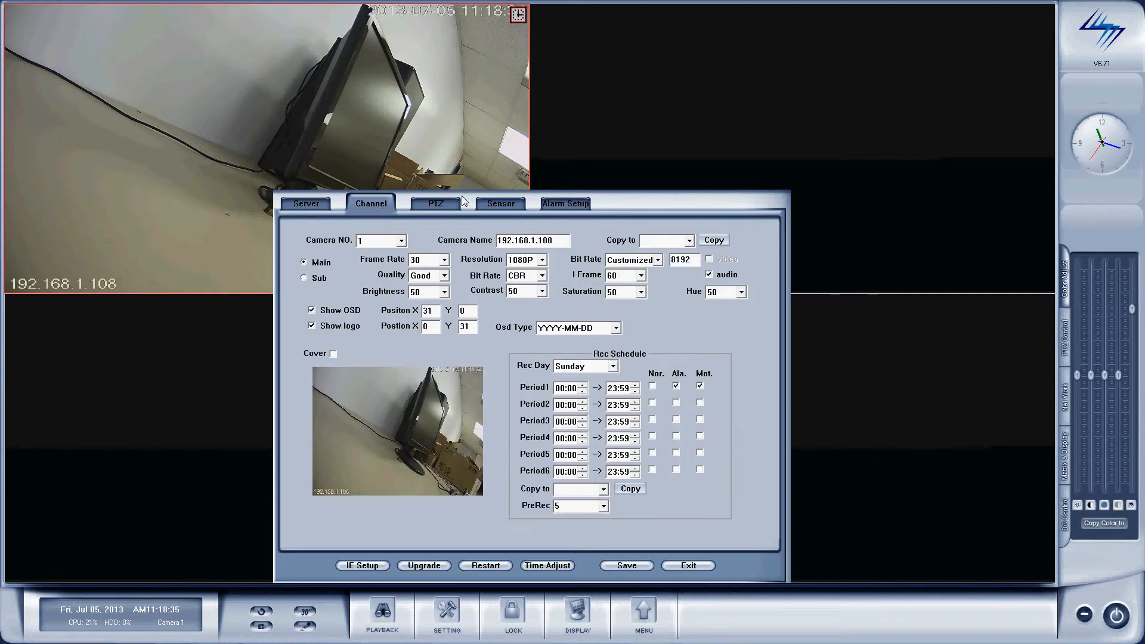
{"action": "left_click", "coordinate": [305, 278]}
{"action": "left_click", "coordinate": [305, 263]}
{"action": "left_click", "coordinate": [542, 260]}
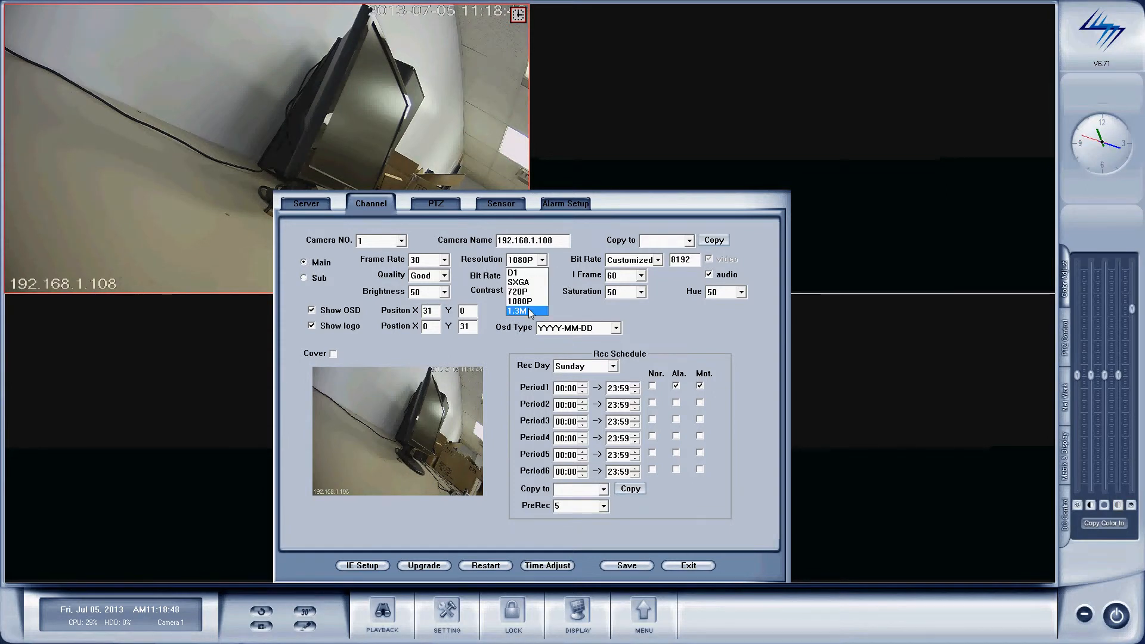
{"action": "left_click", "coordinate": [527, 293]}
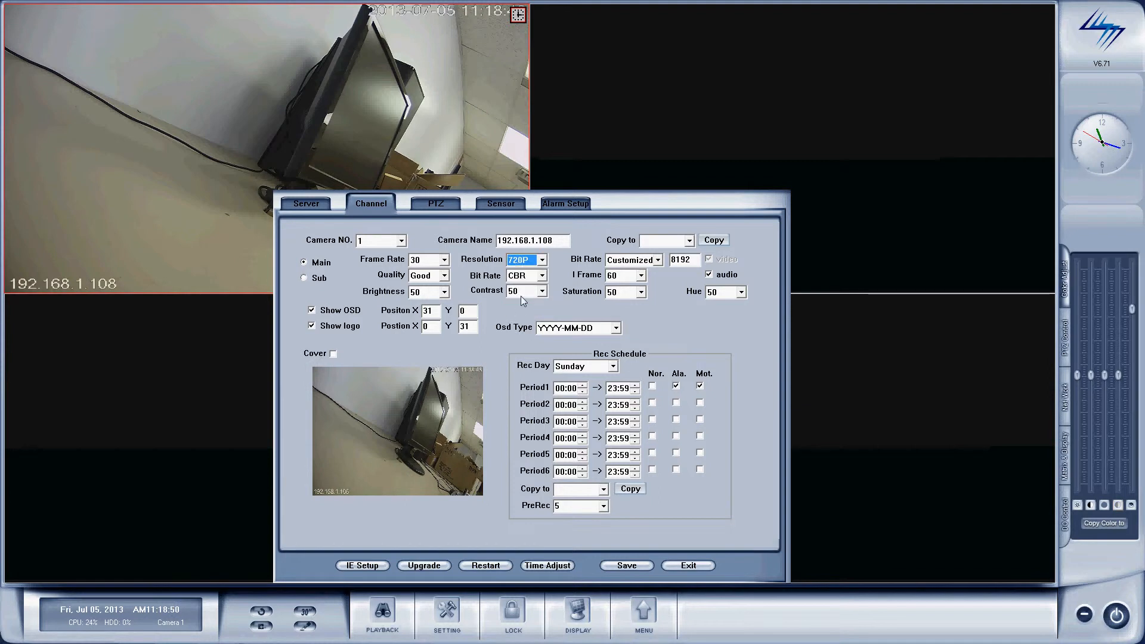
{"action": "left_click", "coordinate": [438, 275]}
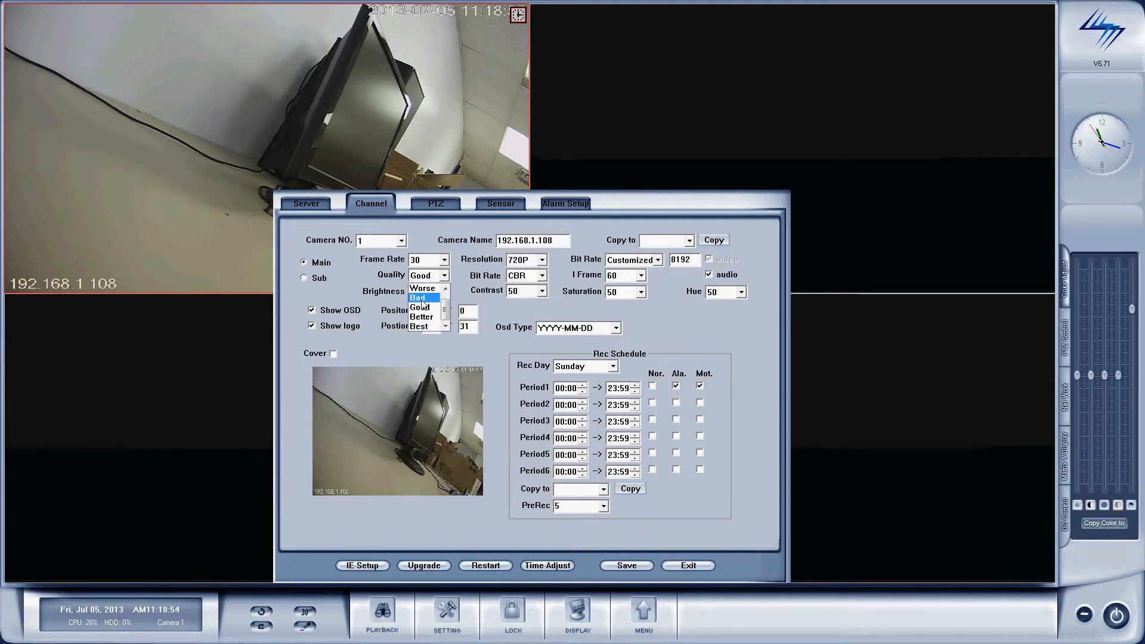
{"action": "left_click", "coordinate": [421, 300]}
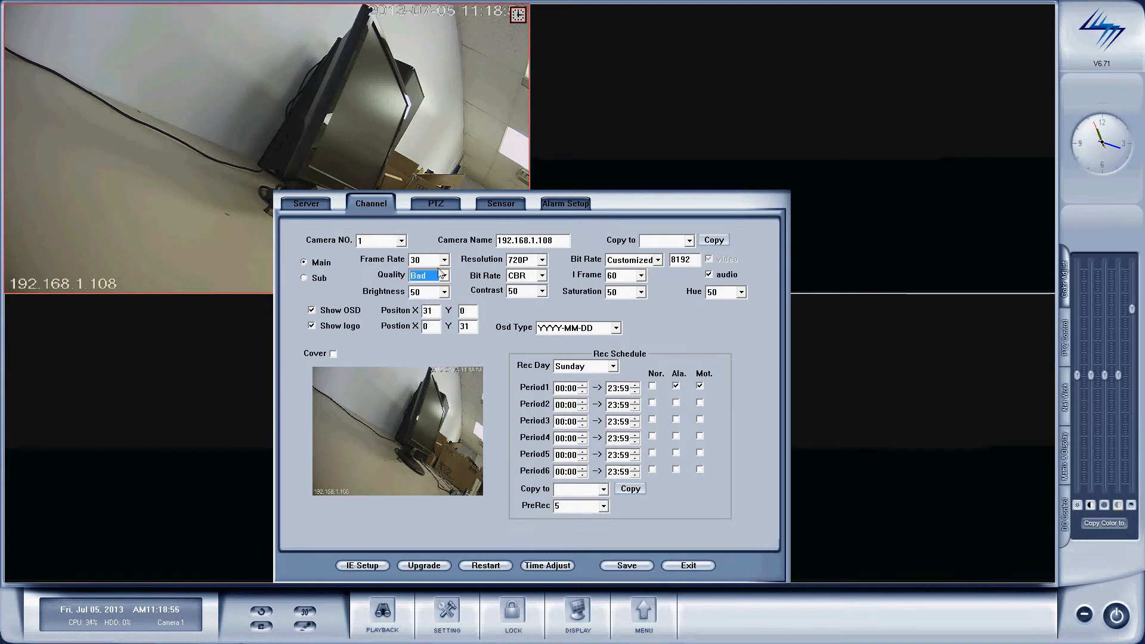
{"action": "left_click", "coordinate": [443, 276]}
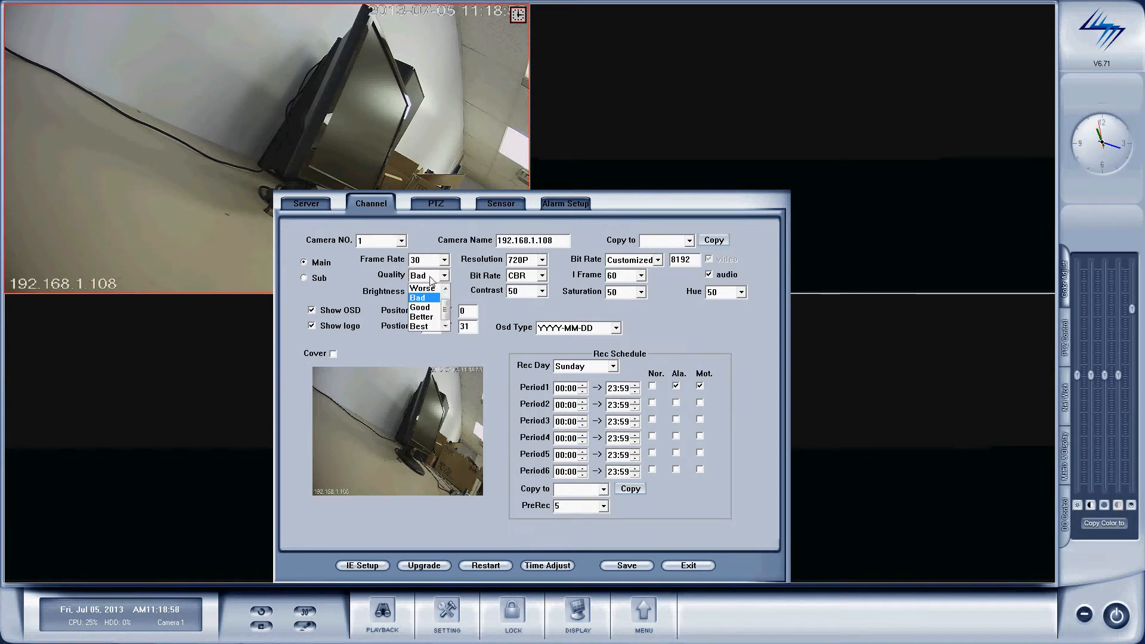
{"action": "left_click", "coordinate": [420, 327]}
{"action": "left_click", "coordinate": [522, 261]}
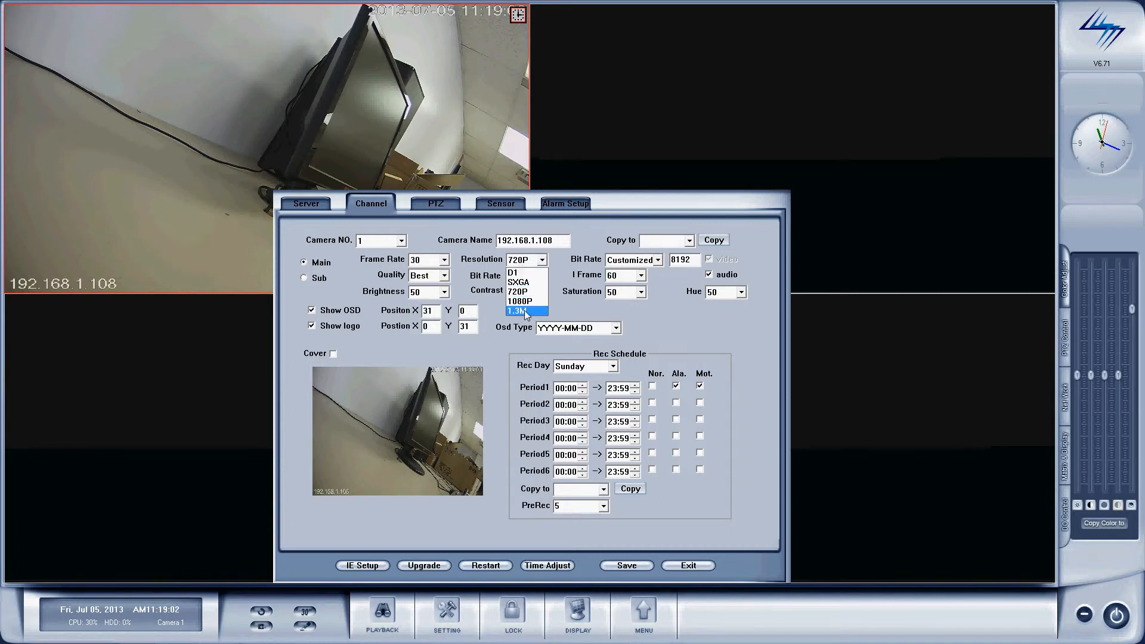
{"action": "left_click", "coordinate": [524, 310]}
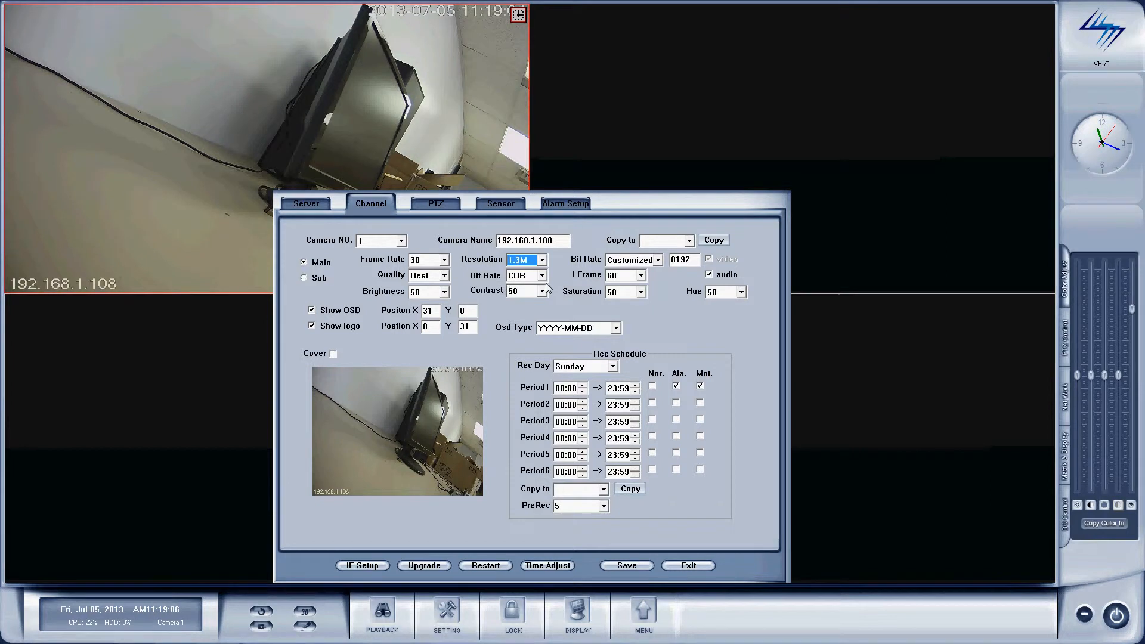
{"action": "left_click", "coordinate": [523, 279]}
{"action": "left_click", "coordinate": [521, 298]}
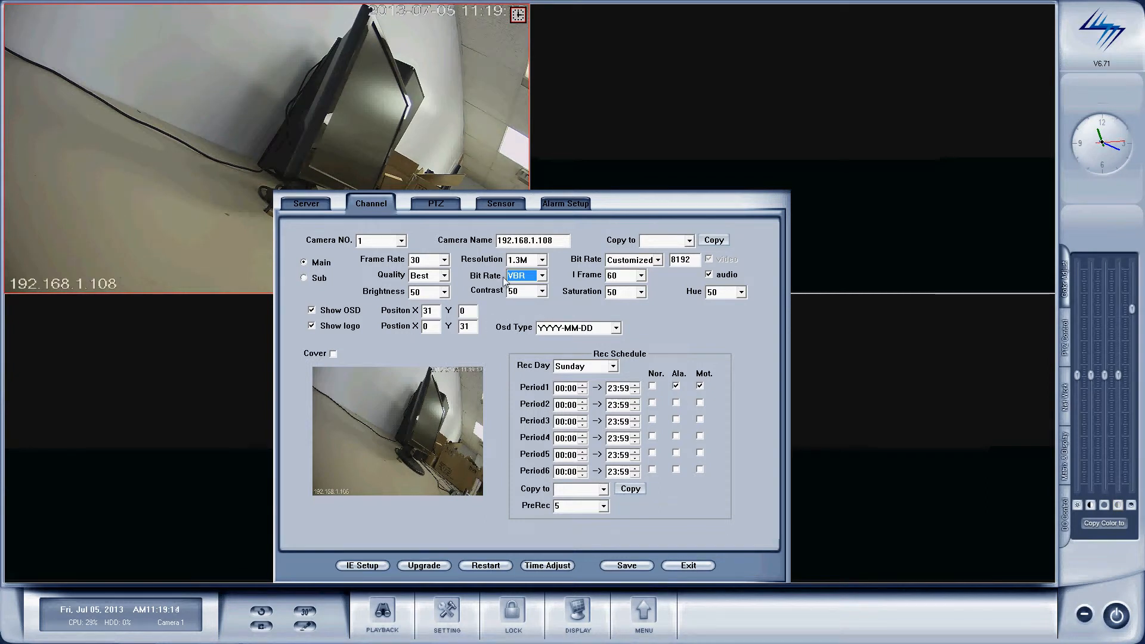
Step: Give the Sub stream D1 resolution and Worse quality, then show the PTZ tab
{"action": "left_click", "coordinate": [304, 278]}
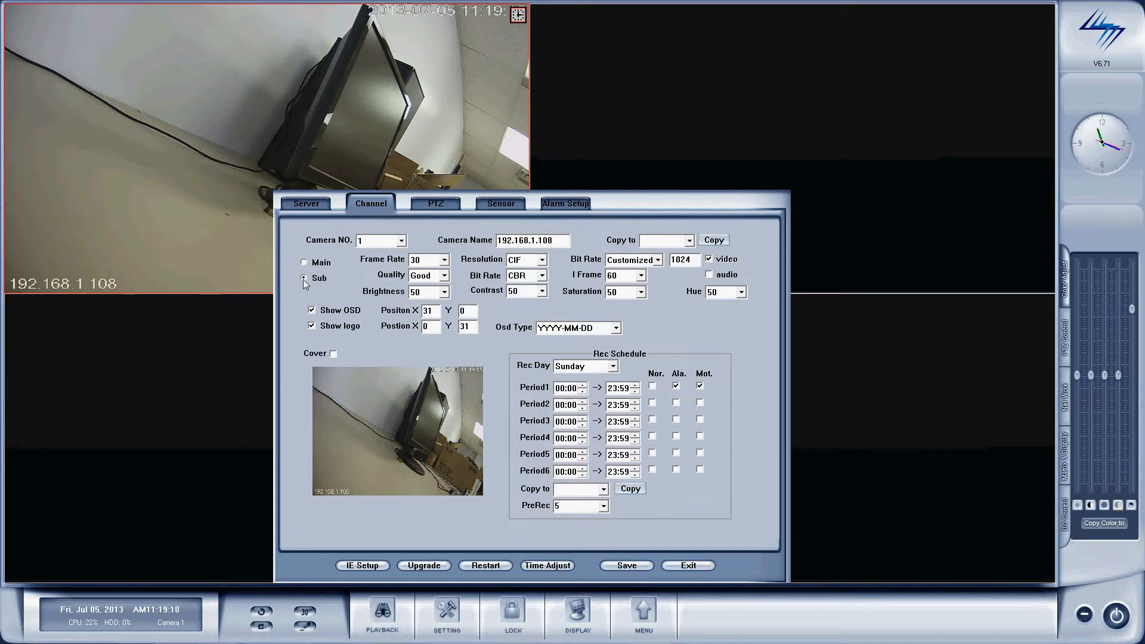
{"action": "left_click", "coordinate": [531, 263]}
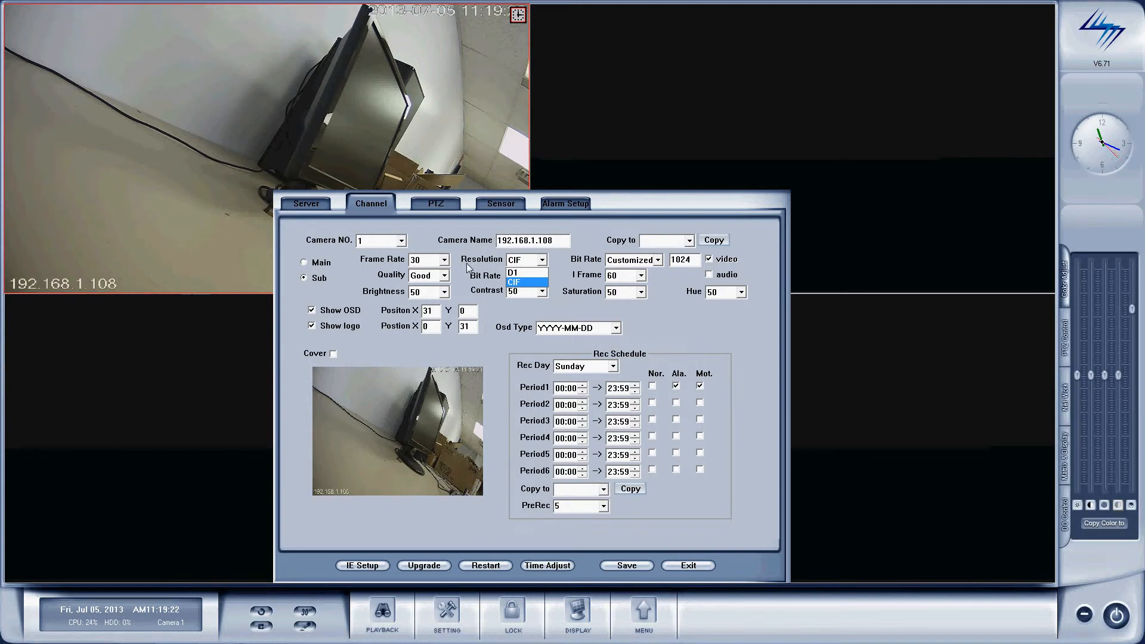
{"action": "left_click", "coordinate": [514, 273]}
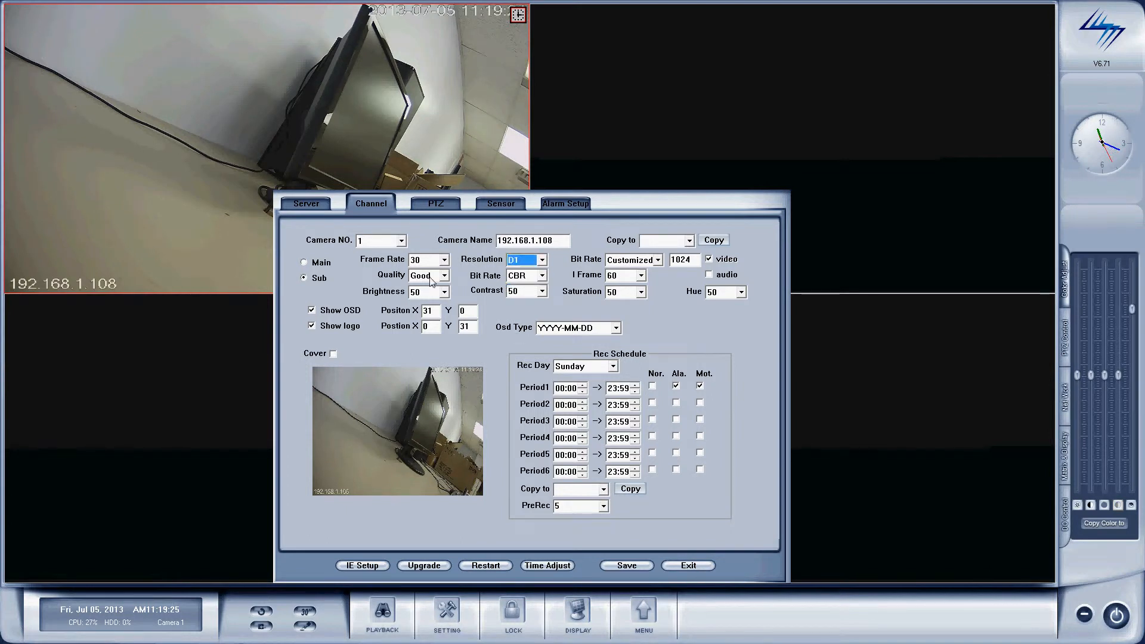
{"action": "left_click", "coordinate": [432, 278]}
{"action": "left_click", "coordinate": [433, 291]}
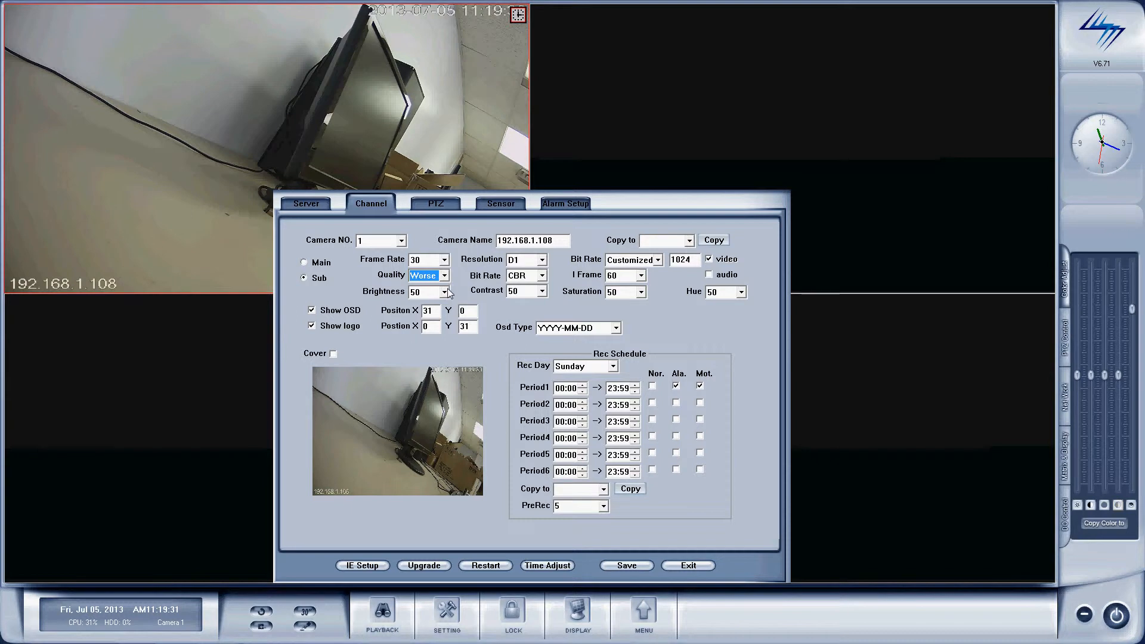
{"action": "left_click", "coordinate": [447, 204]}
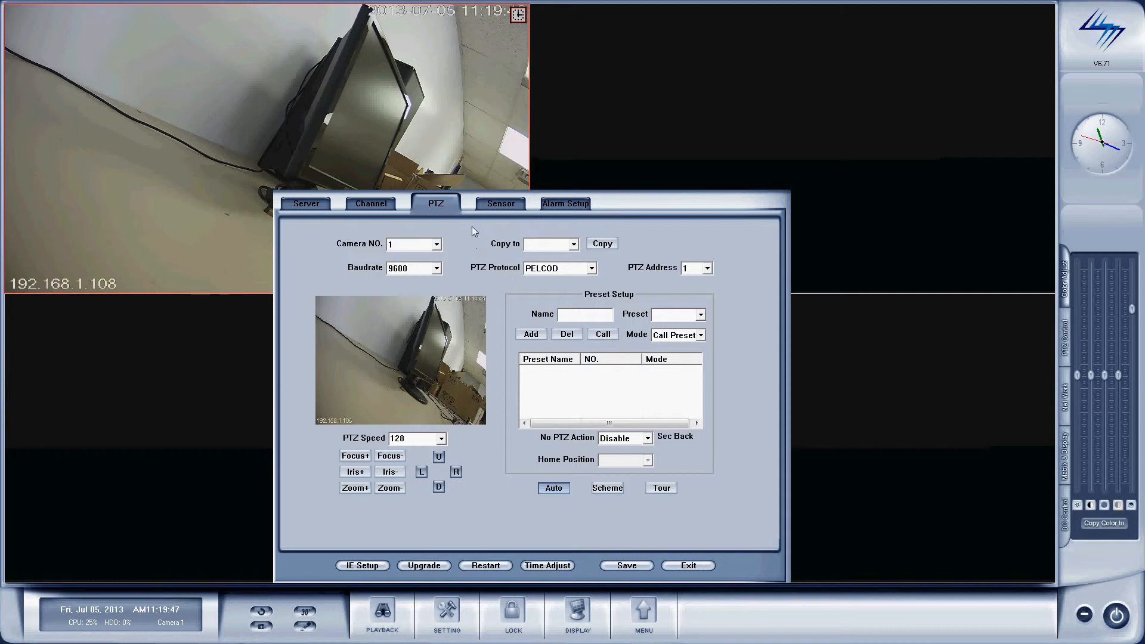
Step: Check the Sensor tab's empty Sensor NO list, then move on to the Alarm Setup tab
{"action": "left_click", "coordinate": [503, 205]}
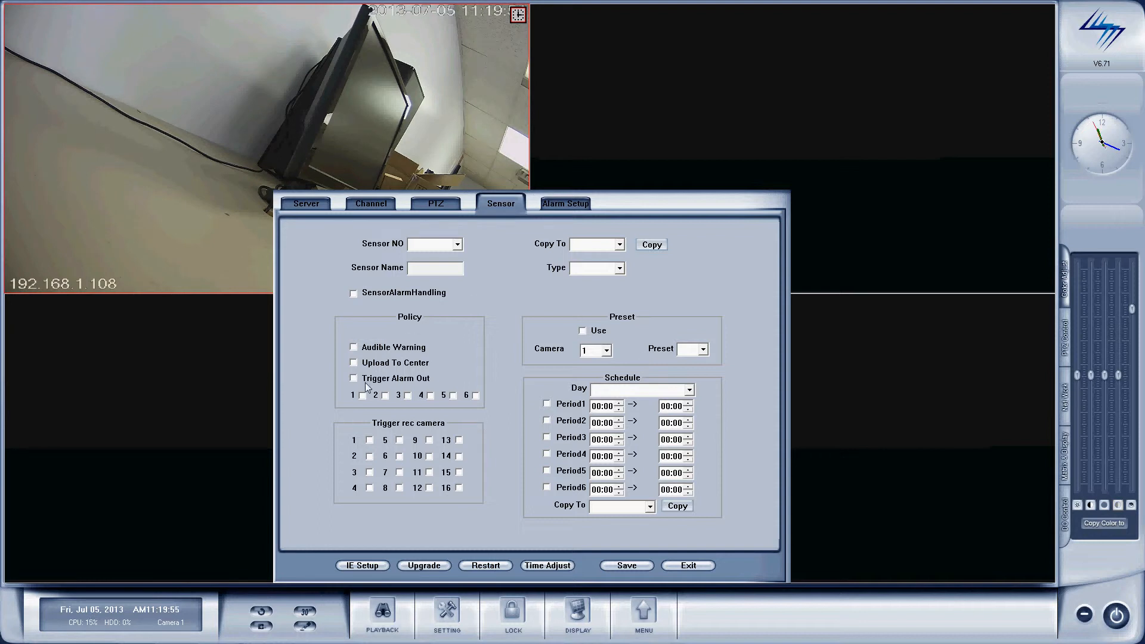
{"action": "left_click", "coordinate": [458, 245]}
{"action": "left_click", "coordinate": [483, 229]}
{"action": "left_click", "coordinate": [567, 207]}
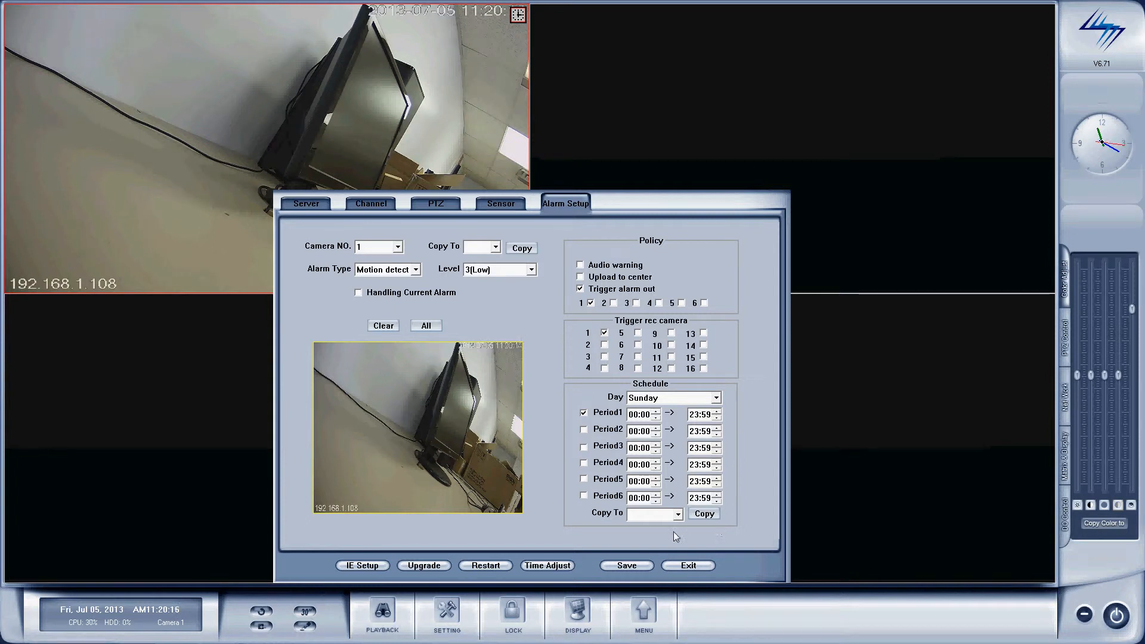
Step: Copy the Sunday alarm schedule to EveryDay
{"action": "left_click", "coordinate": [677, 514]}
{"action": "scroll", "coordinate": [678, 542], "scroll_direction": "down", "scroll_amount": 1}
{"action": "left_click", "coordinate": [648, 566]}
{"action": "left_click", "coordinate": [709, 518]}
Step: Try recording cameras 2 and 3 on alarm, then untick both again
{"action": "left_click", "coordinate": [605, 346]}
{"action": "left_click", "coordinate": [605, 357]}
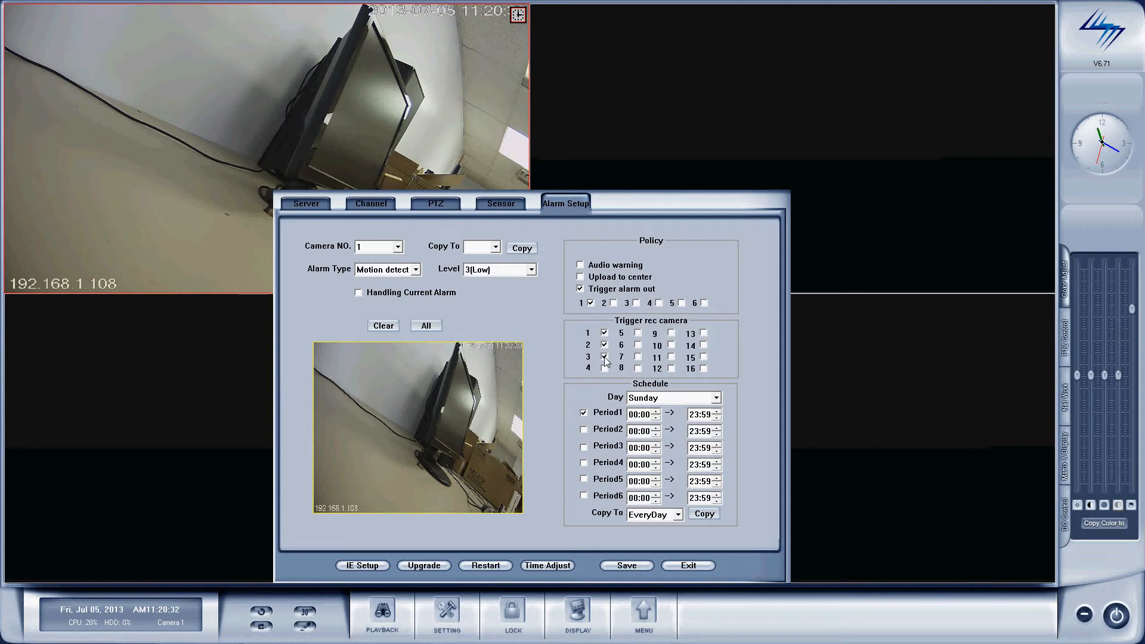
{"action": "left_click", "coordinate": [605, 357]}
{"action": "left_click", "coordinate": [605, 345]}
Step: Raise the motion detection Level from 3(Low) to 4(Medium)
{"action": "left_click", "coordinate": [503, 270]}
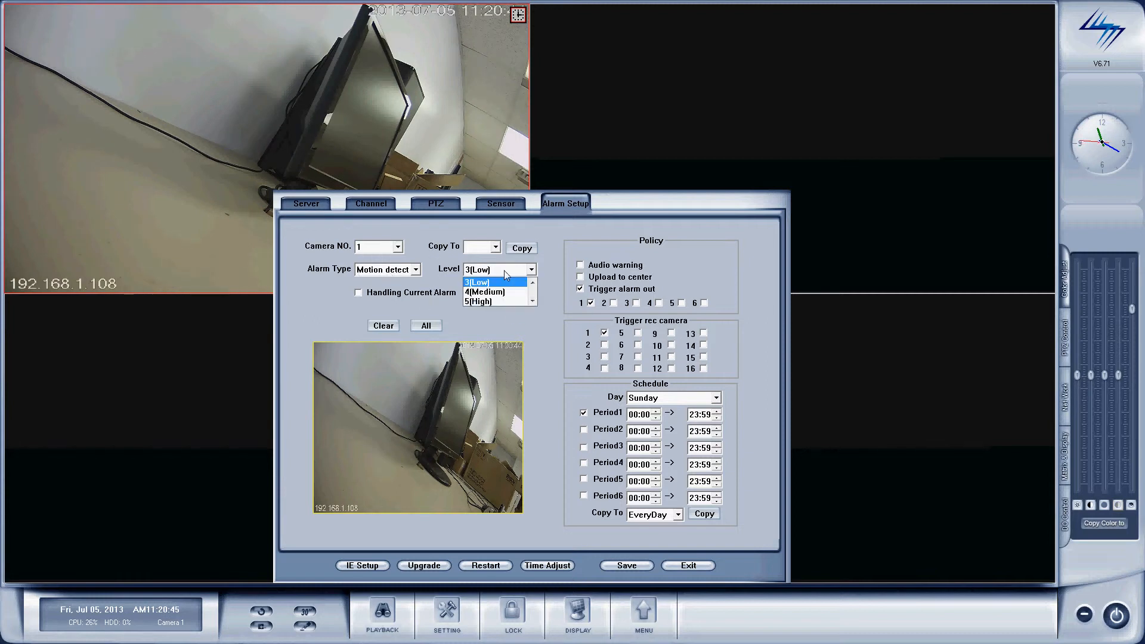
{"action": "left_click", "coordinate": [533, 302]}
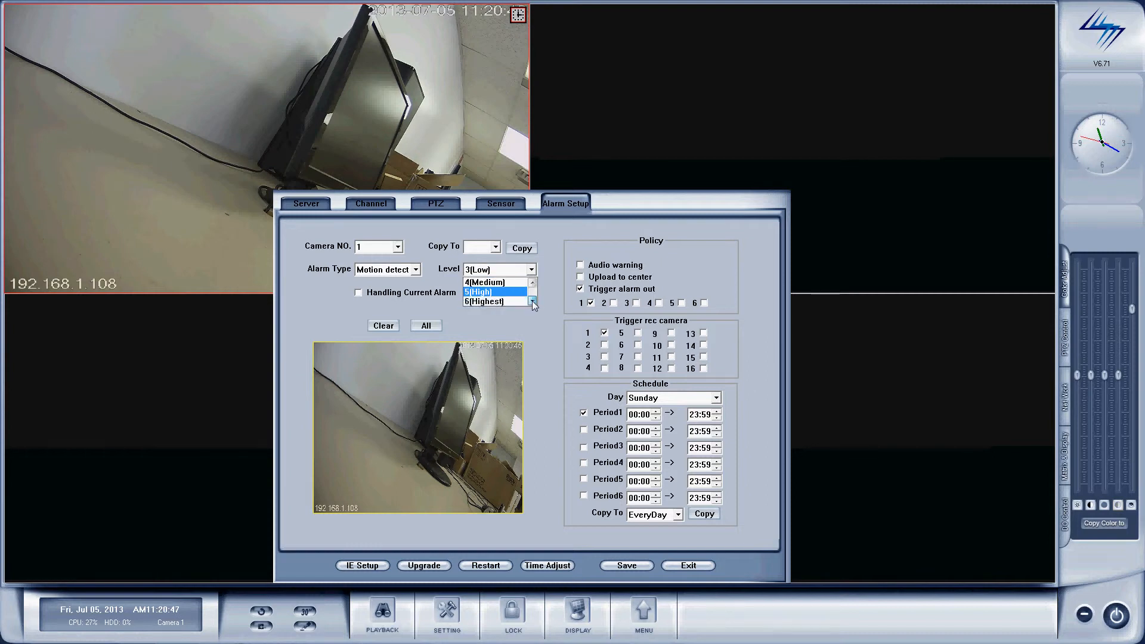
{"action": "left_click", "coordinate": [532, 284]}
{"action": "left_click", "coordinate": [532, 284]}
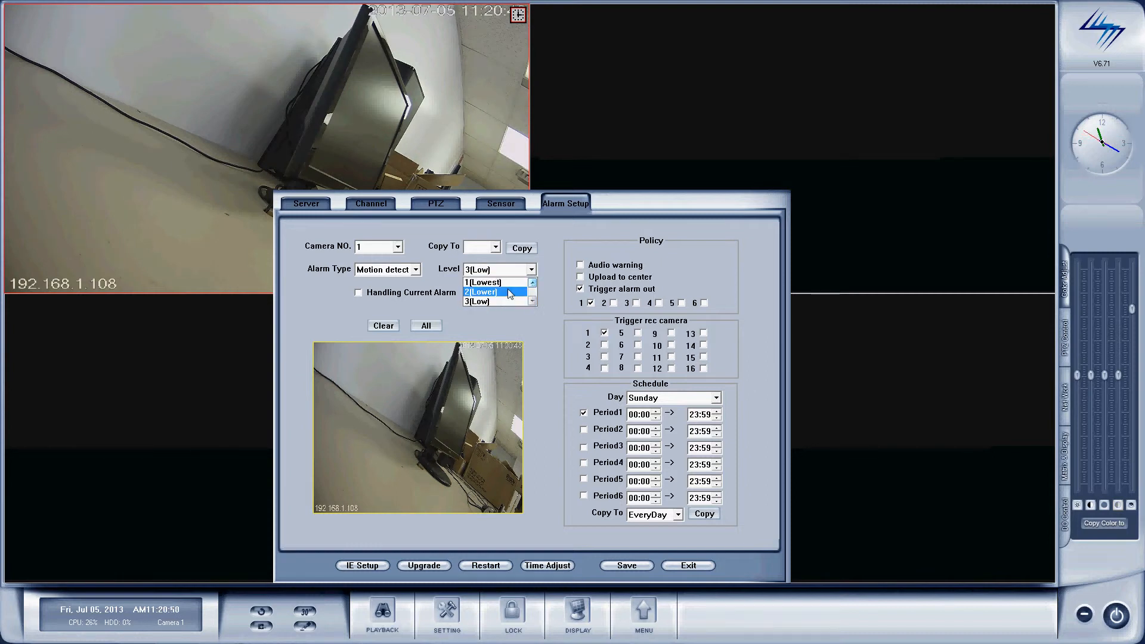
{"action": "left_click", "coordinate": [533, 301]}
{"action": "left_click", "coordinate": [532, 301]}
{"action": "left_click", "coordinate": [533, 301]}
{"action": "left_click", "coordinate": [532, 284]}
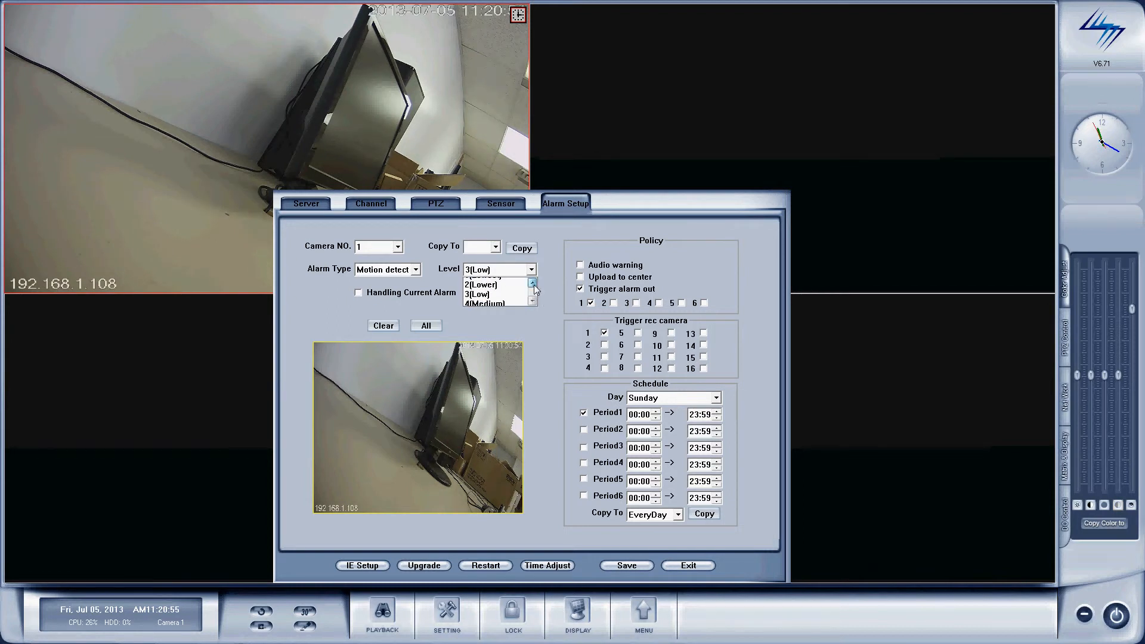
{"action": "left_click", "coordinate": [533, 300]}
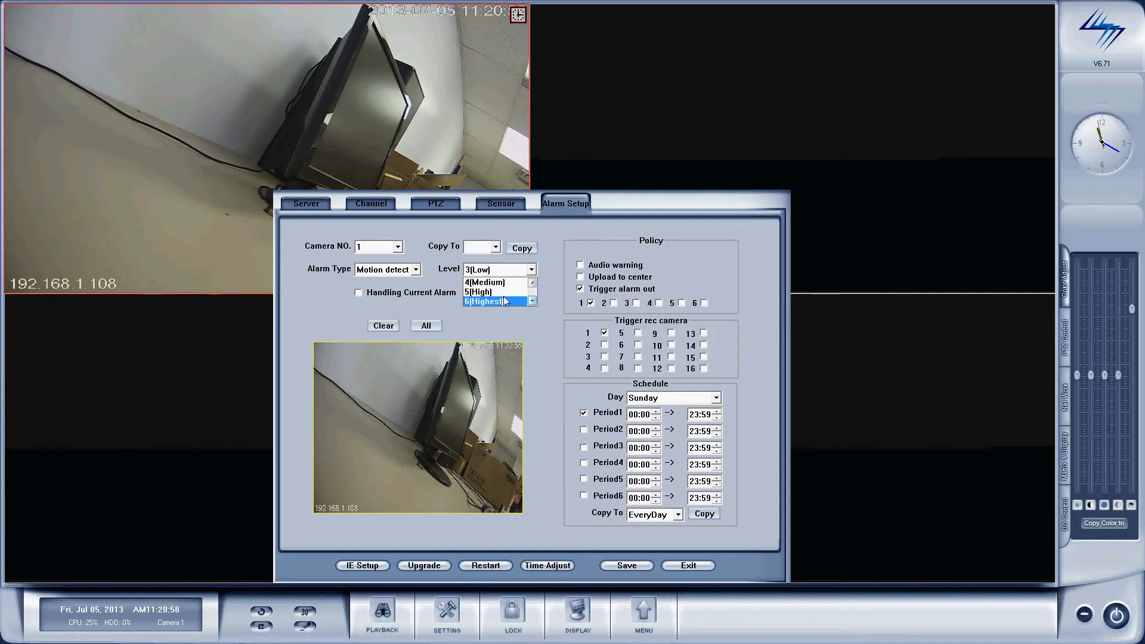
{"action": "left_click", "coordinate": [510, 283]}
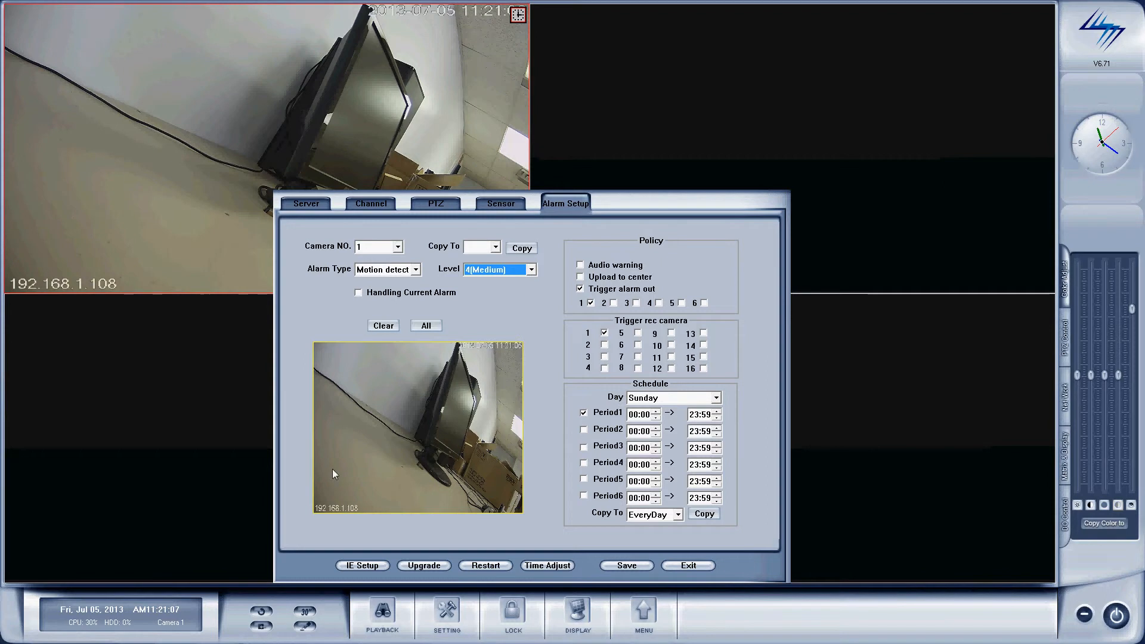
Step: Clear the trial detection zones, set the motion area to All, and save the alarm settings
{"action": "left_click", "coordinate": [382, 327]}
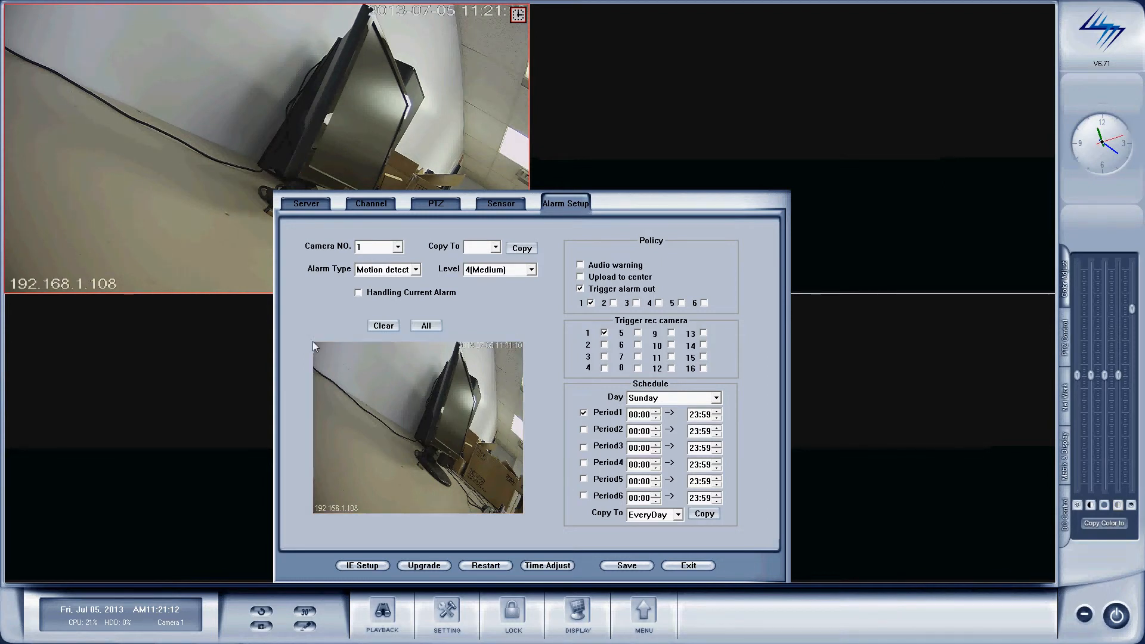
{"action": "left_click_drag", "start_coordinate": [315, 342], "coordinate": [418, 516]}
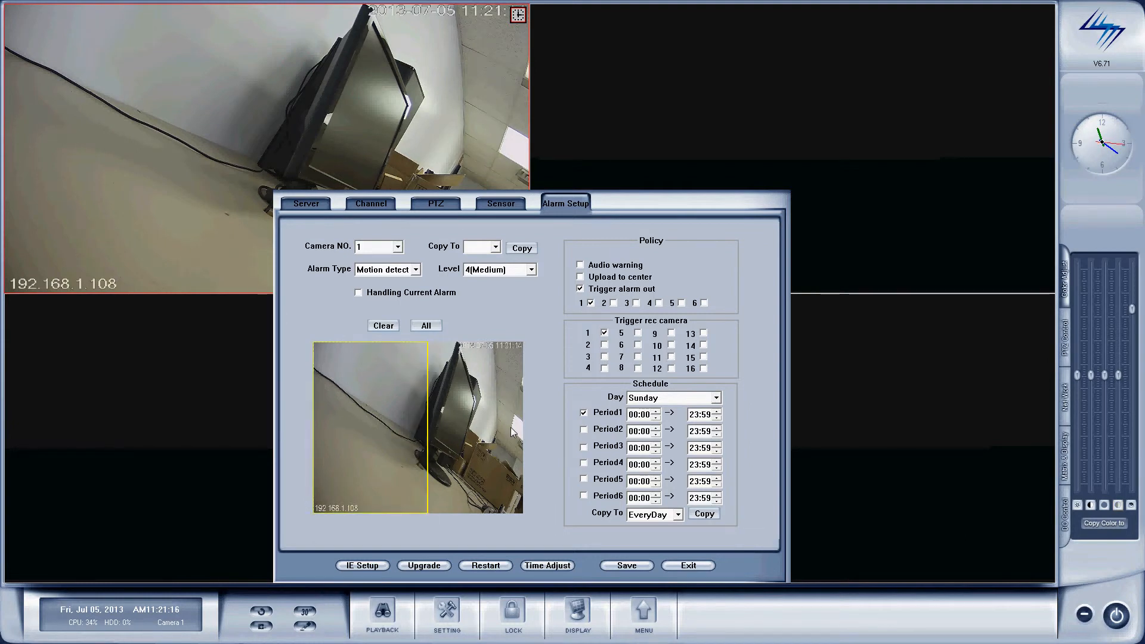
{"action": "left_click_drag", "start_coordinate": [485, 344], "coordinate": [527, 516]}
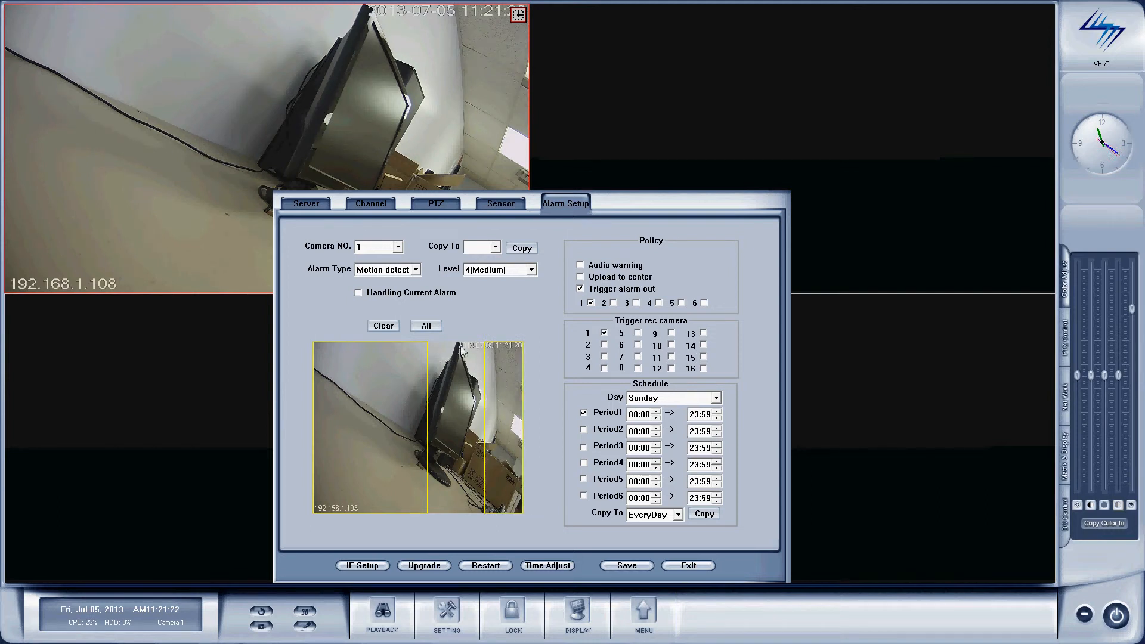
{"action": "left_click", "coordinate": [393, 326]}
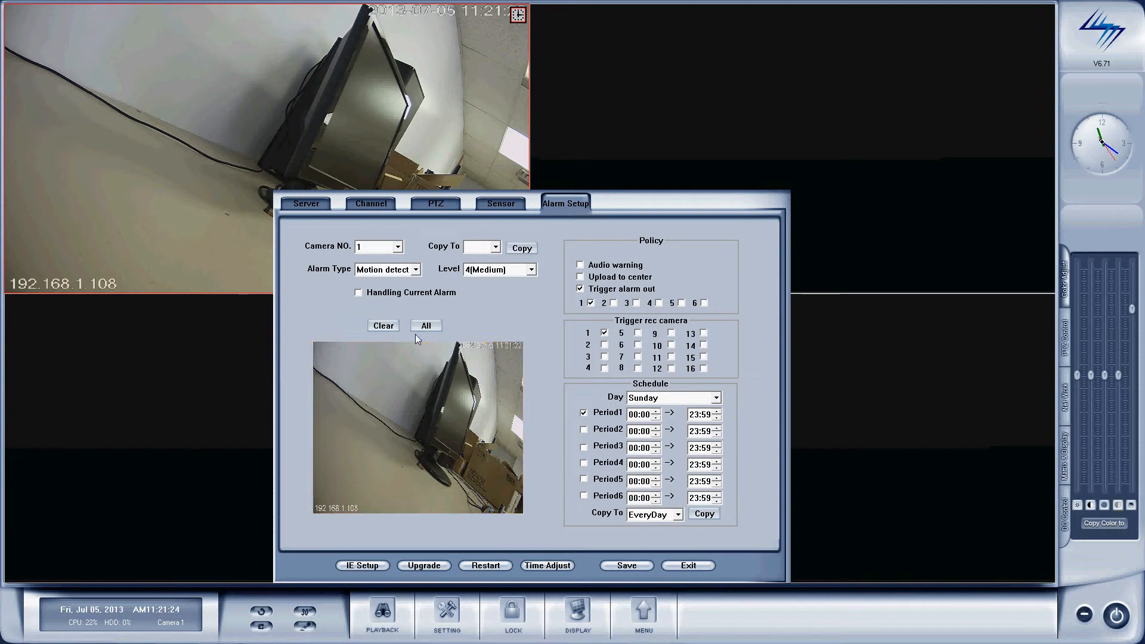
{"action": "left_click", "coordinate": [422, 329]}
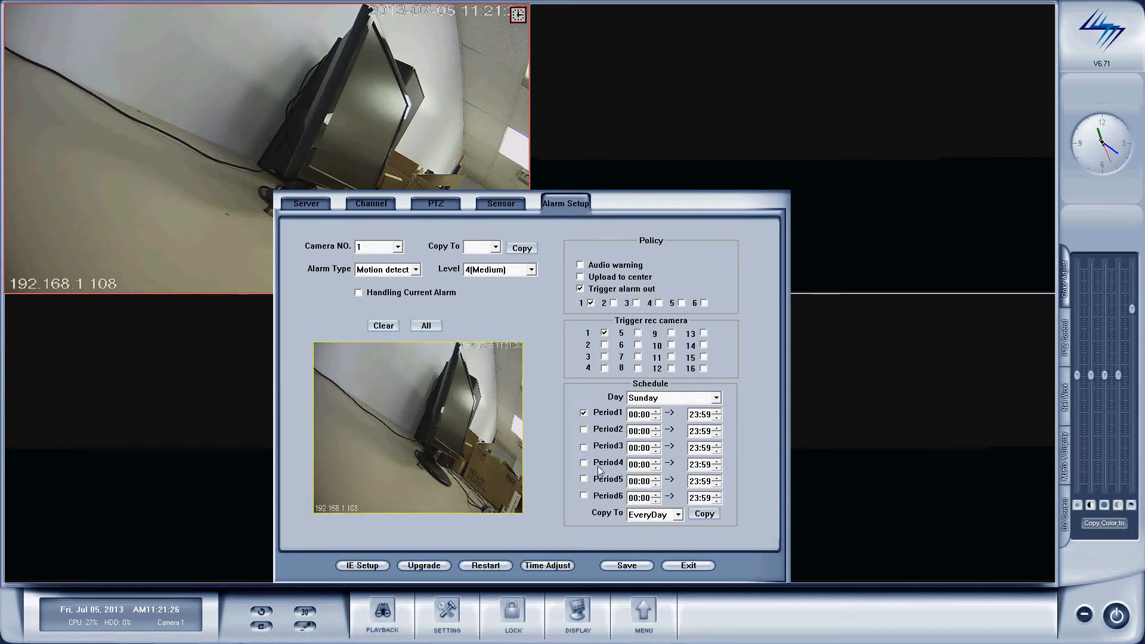
{"action": "left_click", "coordinate": [626, 567]}
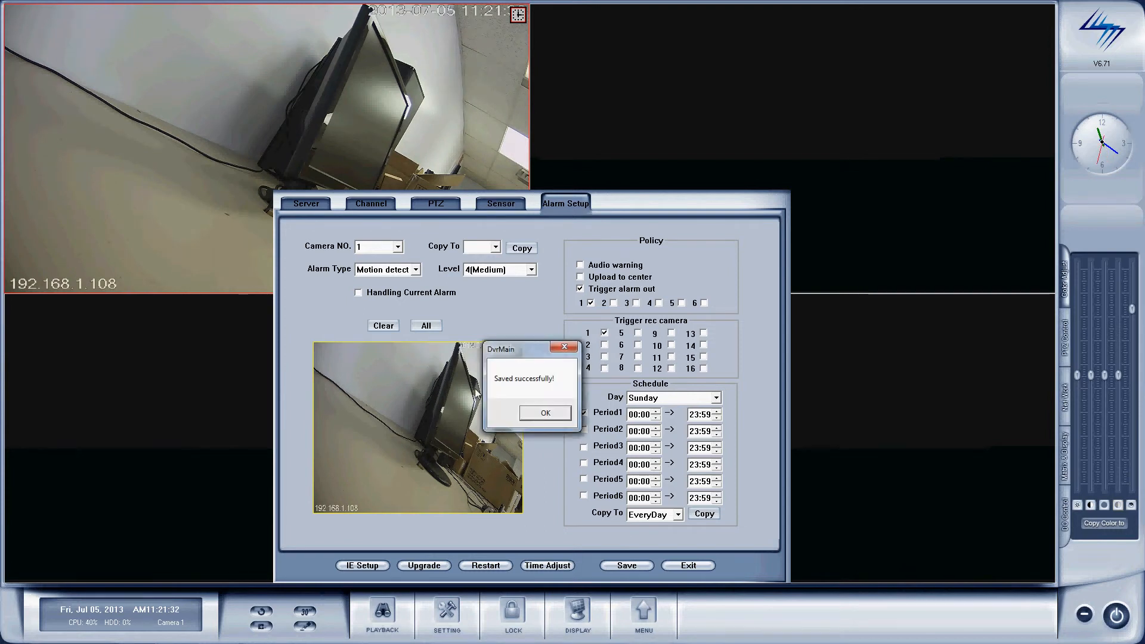
Step: Dismiss the save confirmation, exit DvrMain's setup, and focus the web login's Password field
{"action": "left_click", "coordinate": [546, 414]}
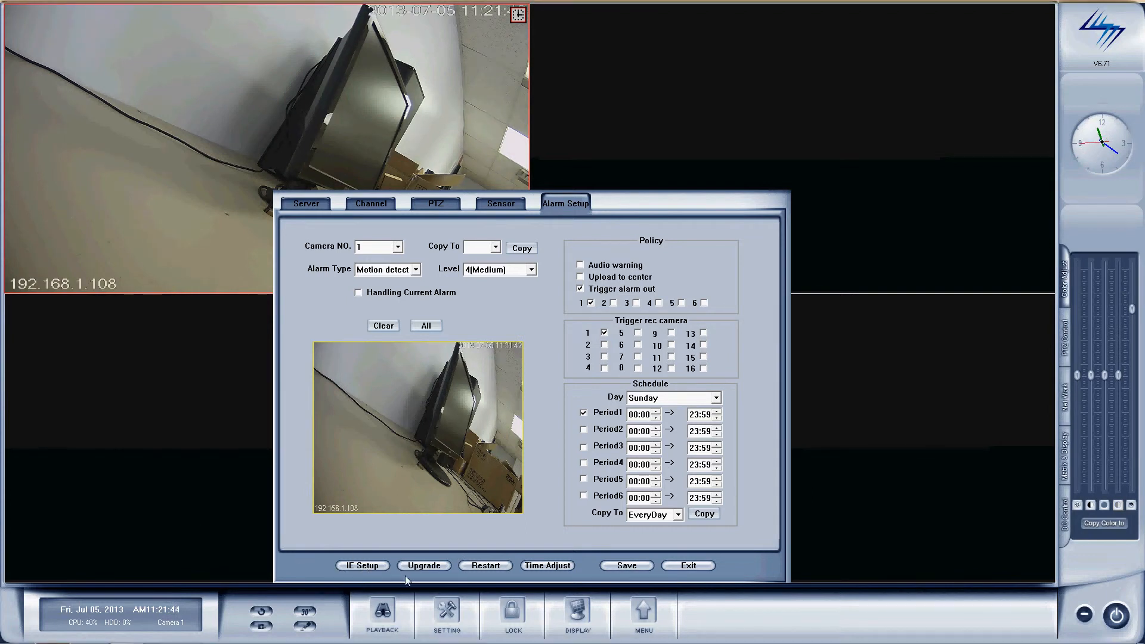
{"action": "left_click", "coordinate": [692, 565]}
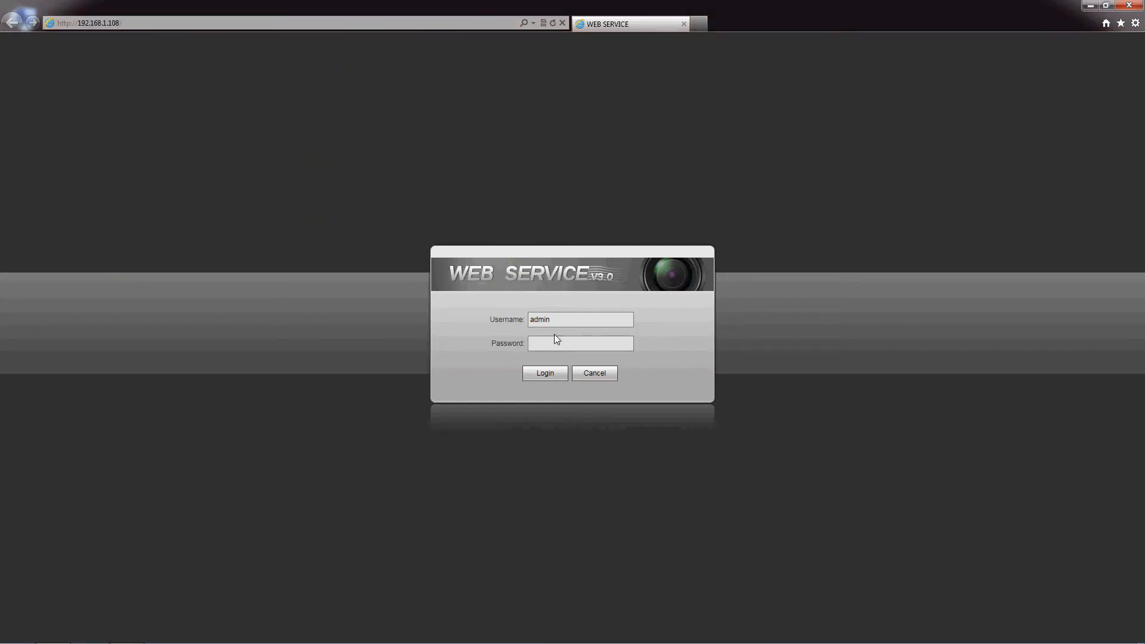
{"action": "left_click", "coordinate": [551, 341]}
Step: Enter the account password and log in to the camera's live view
{"action": "type", "text": "admin"}
{"action": "left_click", "coordinate": [545, 373]}
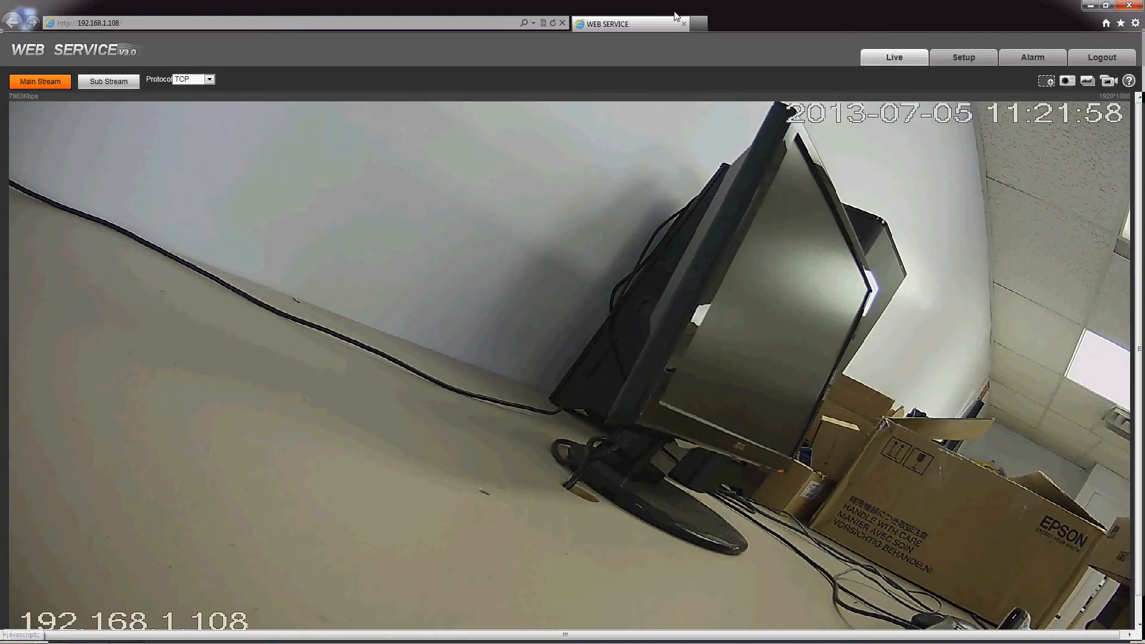
{"action": "left_click", "coordinate": [1135, 22]}
{"action": "left_click", "coordinate": [1044, 153]}
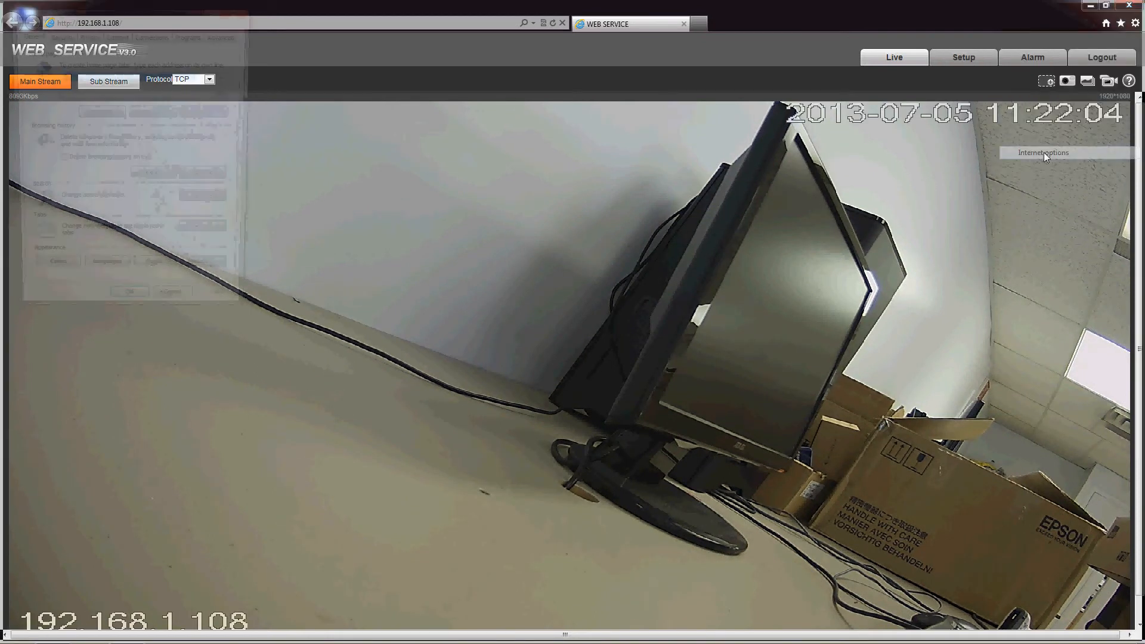
{"action": "left_click", "coordinate": [59, 36]}
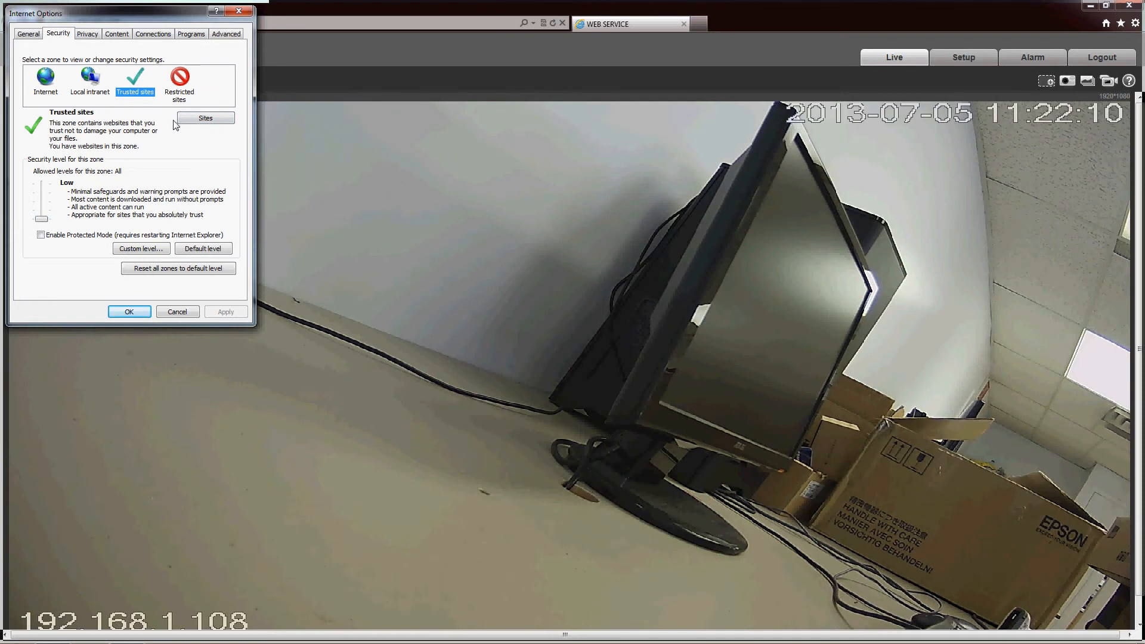
{"action": "left_click", "coordinate": [206, 118]}
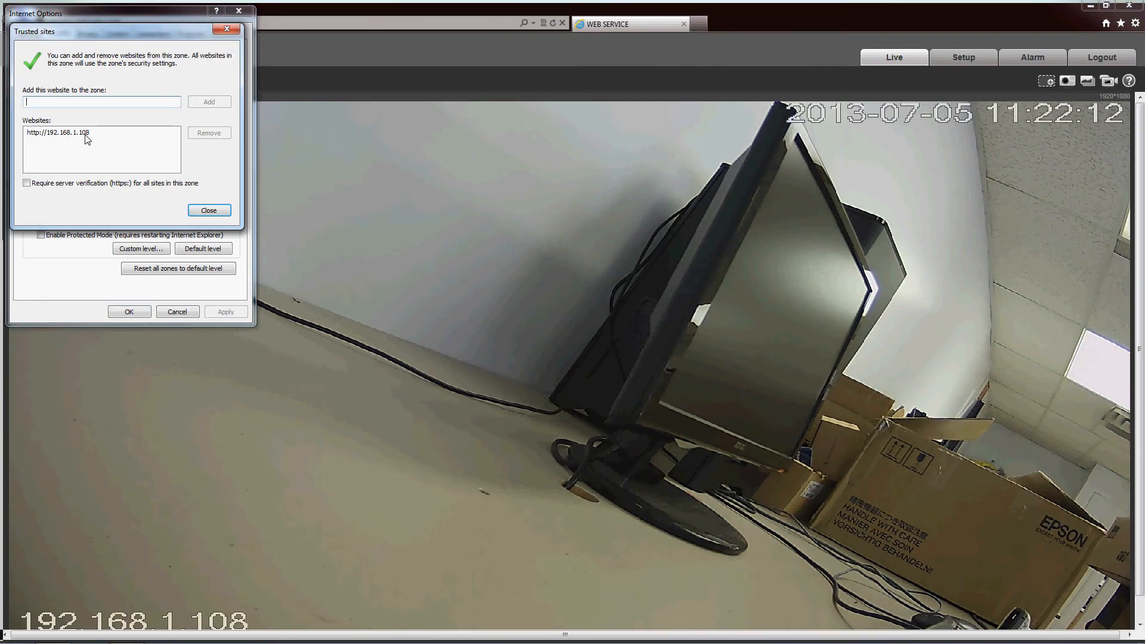
{"action": "left_click", "coordinate": [222, 216]}
{"action": "left_click", "coordinate": [132, 311]}
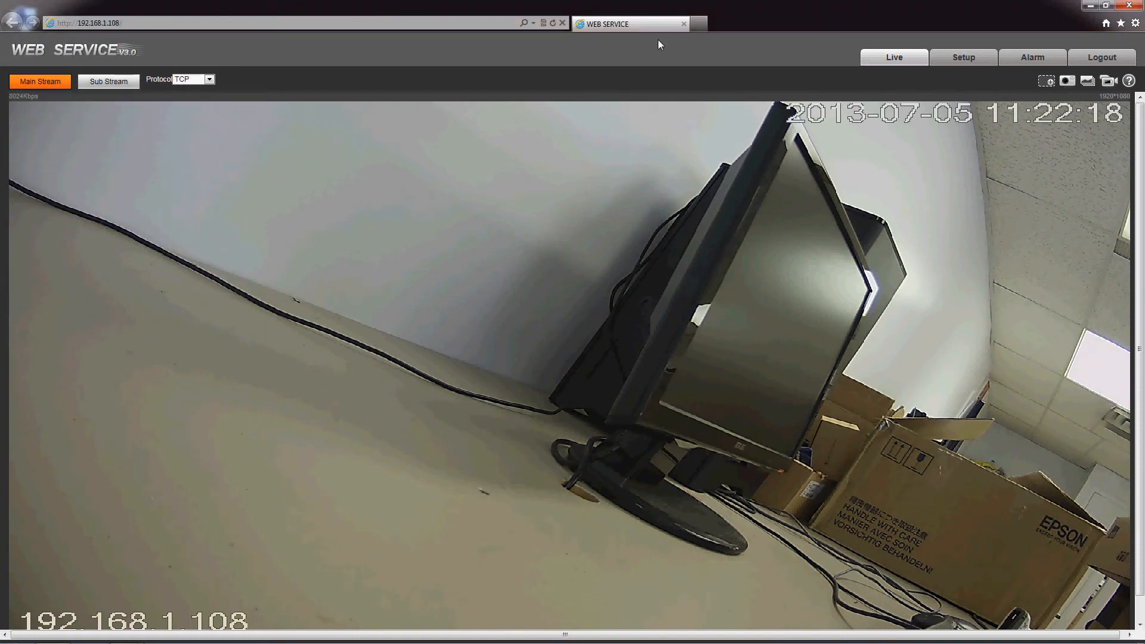
Step: Under Setup's Conditions page, leave Day & Night on Auto and Flip on No Flip
{"action": "left_click", "coordinate": [961, 64]}
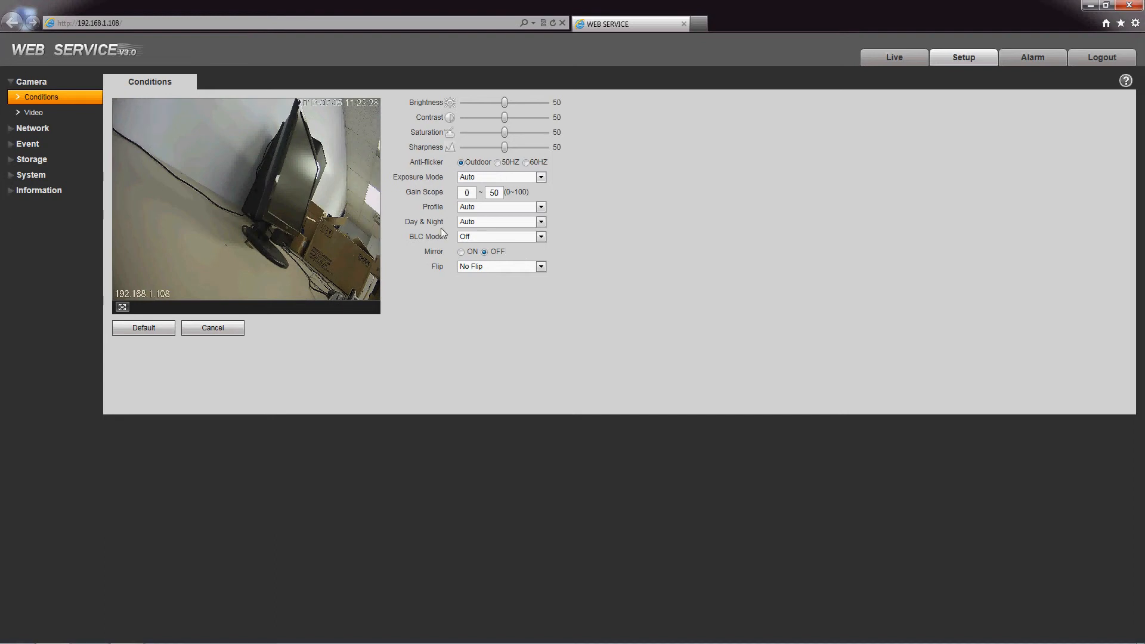
{"action": "left_click", "coordinate": [478, 225]}
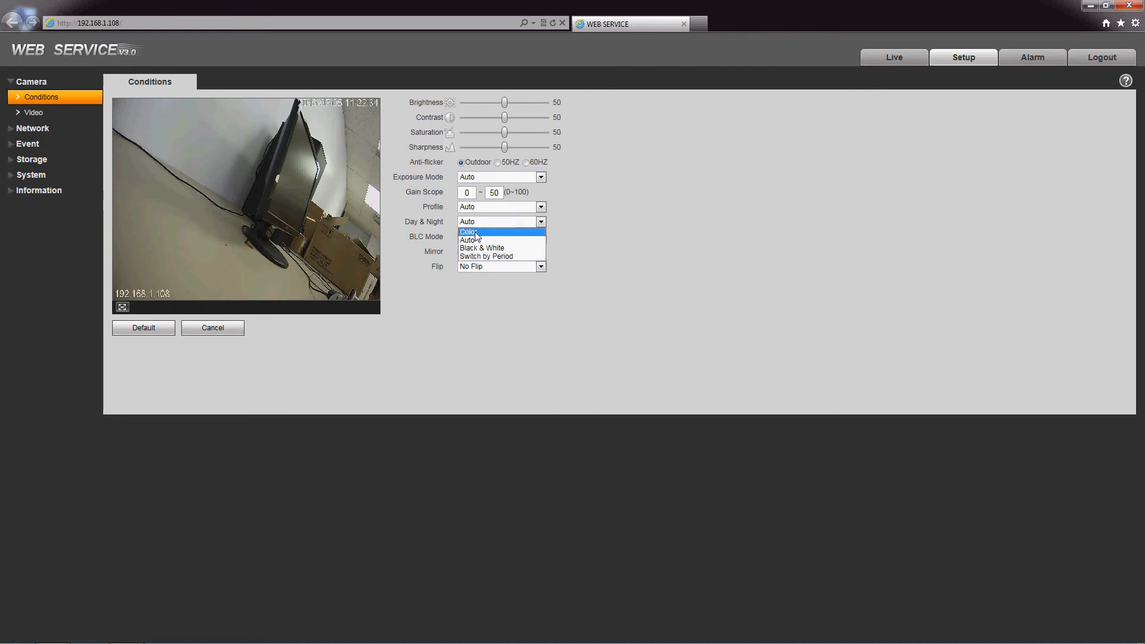
{"action": "left_click", "coordinate": [494, 239]}
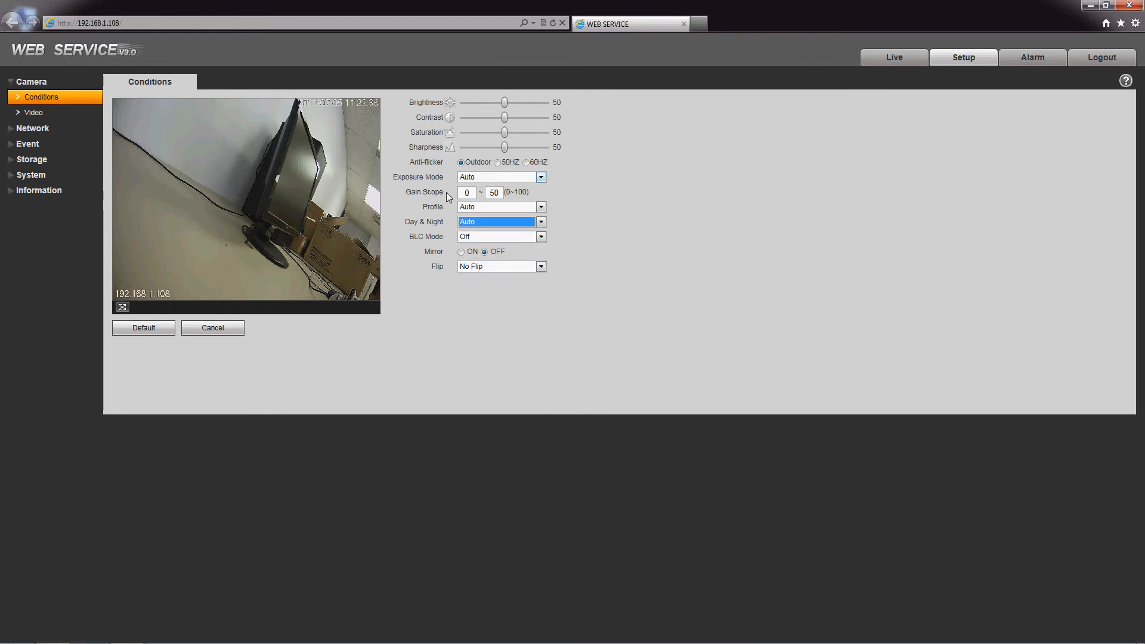
{"action": "left_click", "coordinate": [494, 267]}
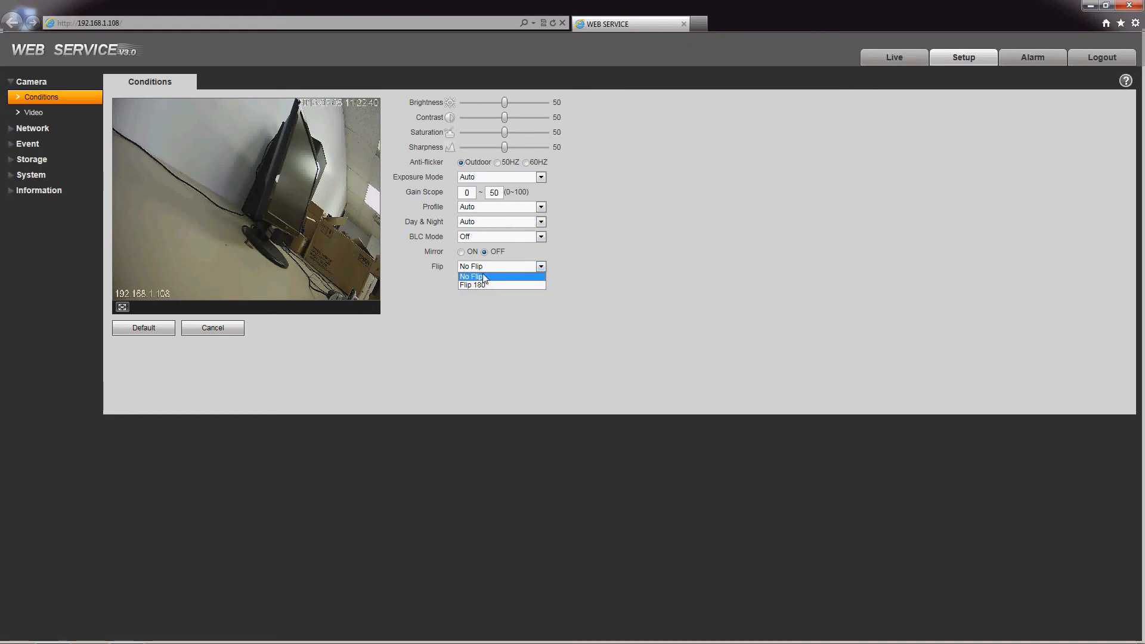
{"action": "left_click", "coordinate": [484, 276]}
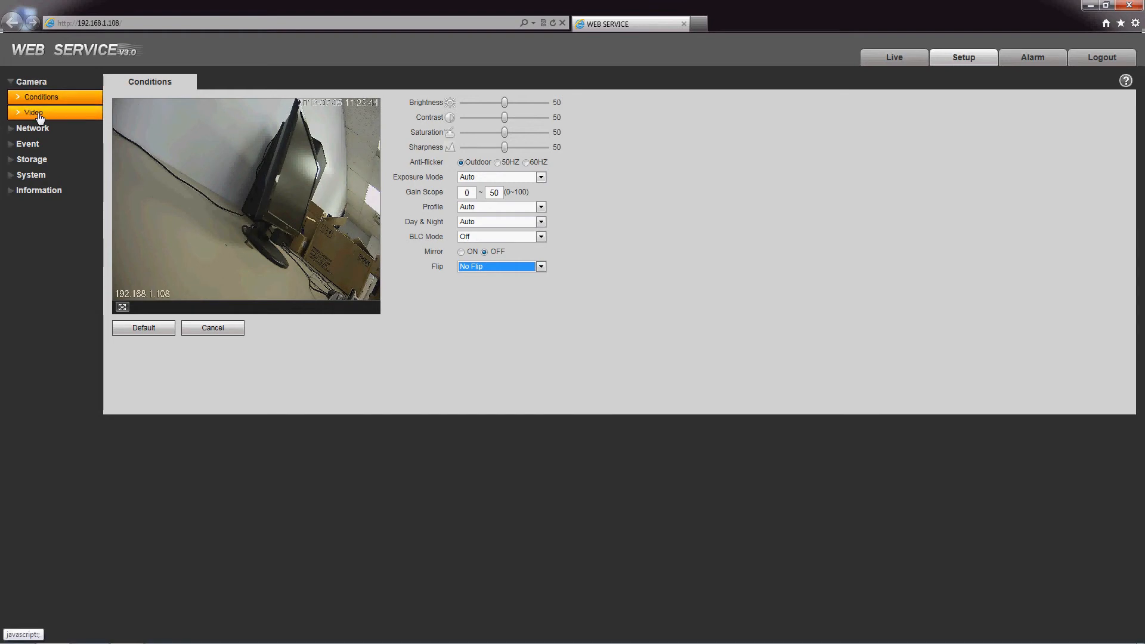
Step: Show the Video settings (main 1080P CBR 8192, sub CIF) and expand Network in the sidebar
{"action": "left_click", "coordinate": [39, 115]}
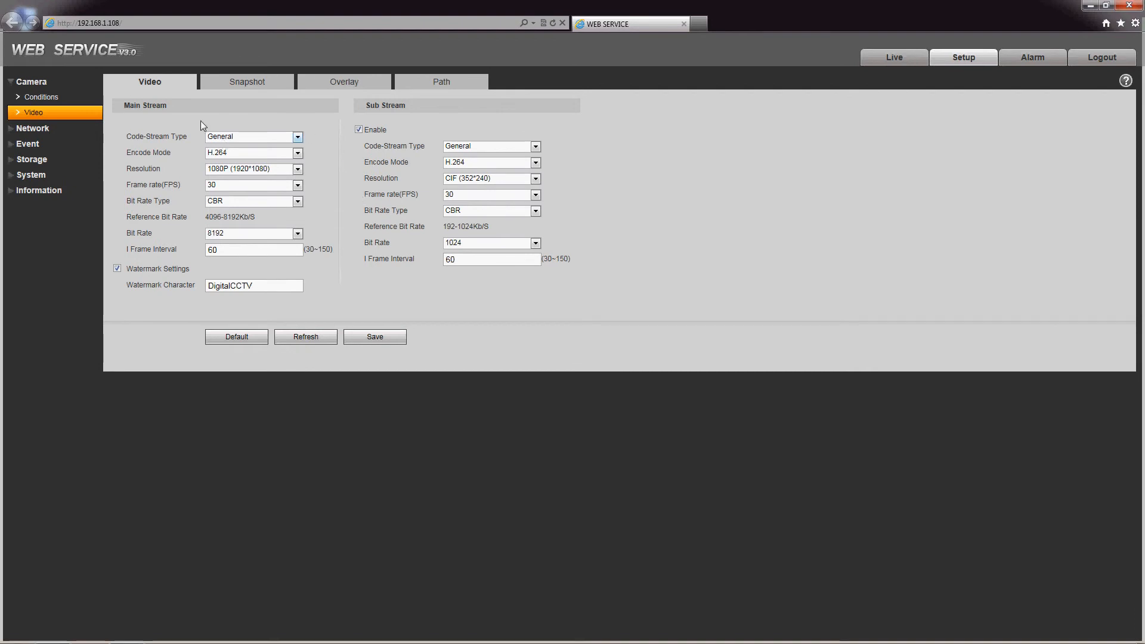
{"action": "left_click", "coordinate": [56, 129]}
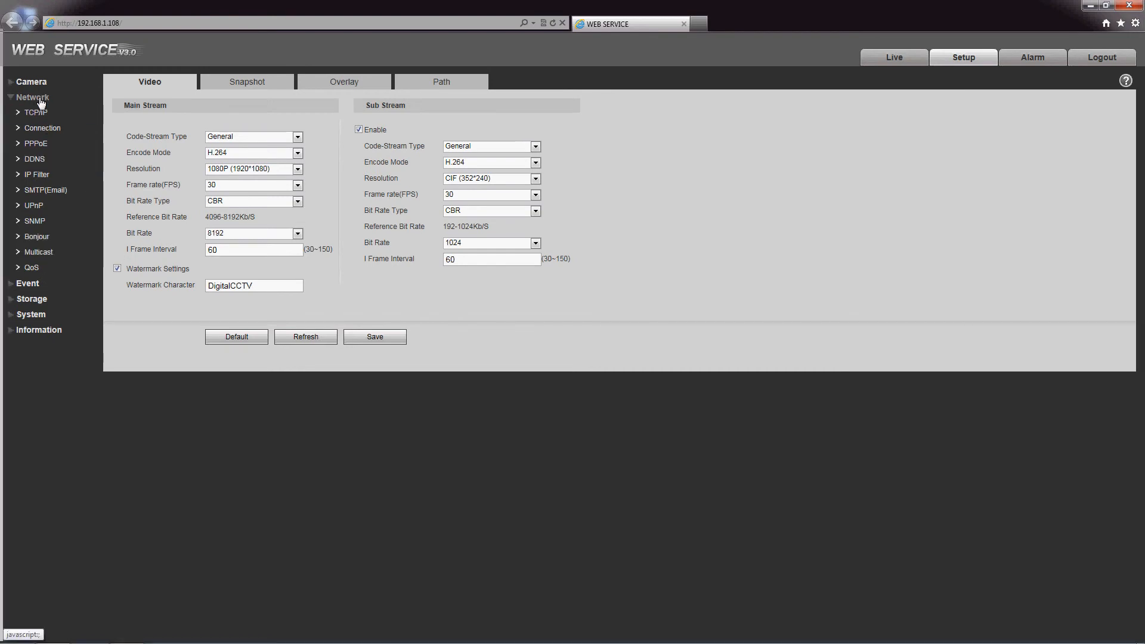
Step: Enable Motion Detect under Event > Video Detect, save it, and view its all-day weekly working period
{"action": "left_click", "coordinate": [34, 287]}
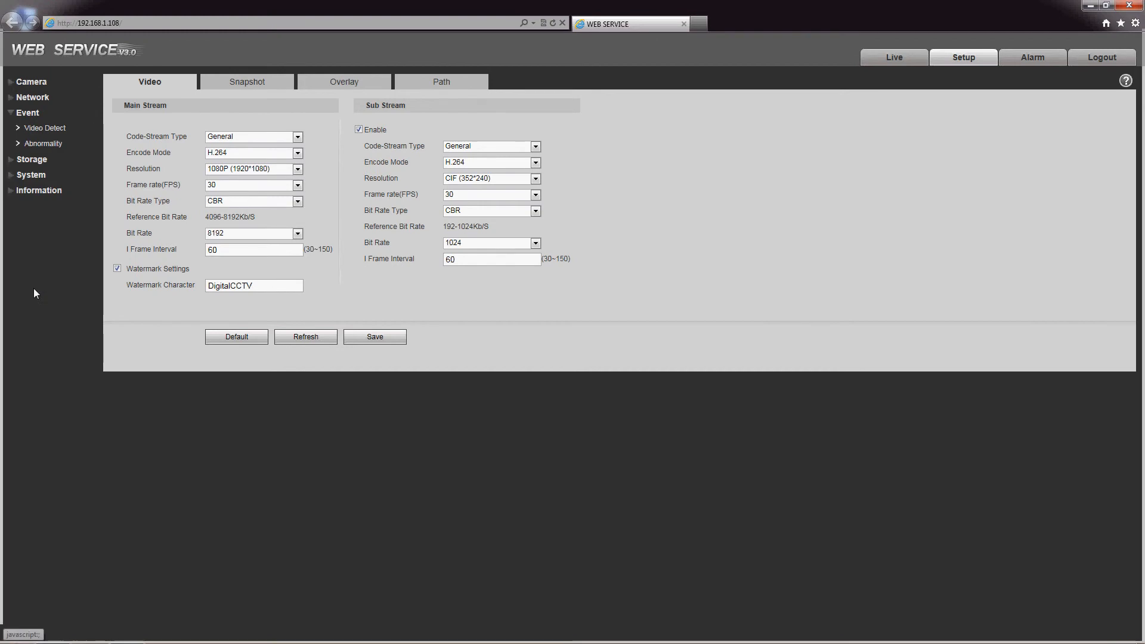
{"action": "left_click", "coordinate": [37, 128]}
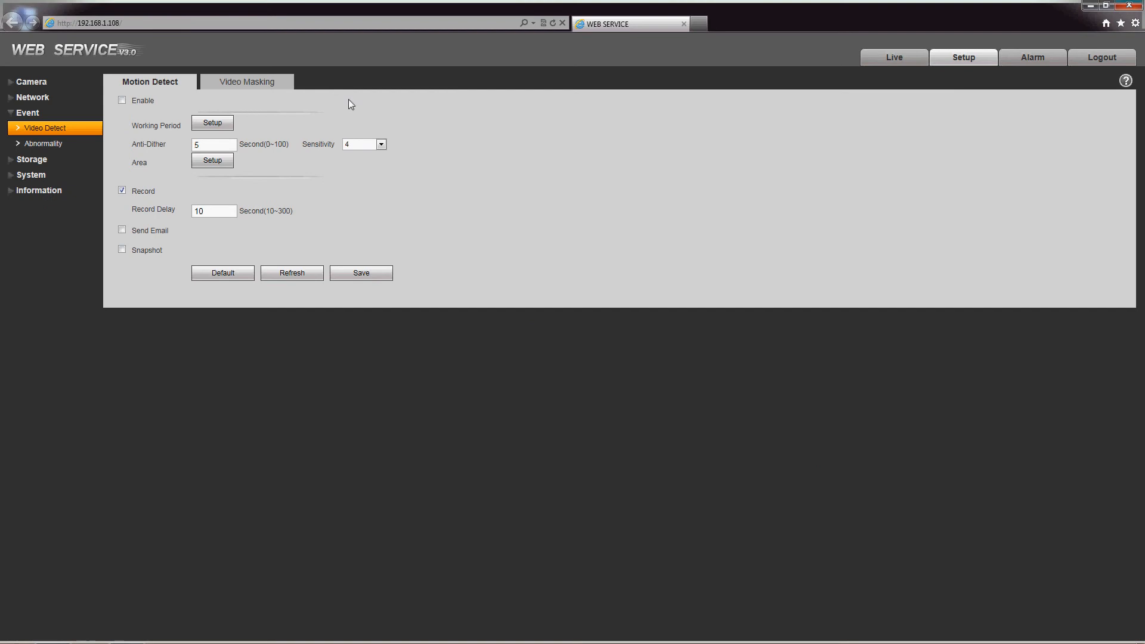
{"action": "left_click", "coordinate": [123, 100]}
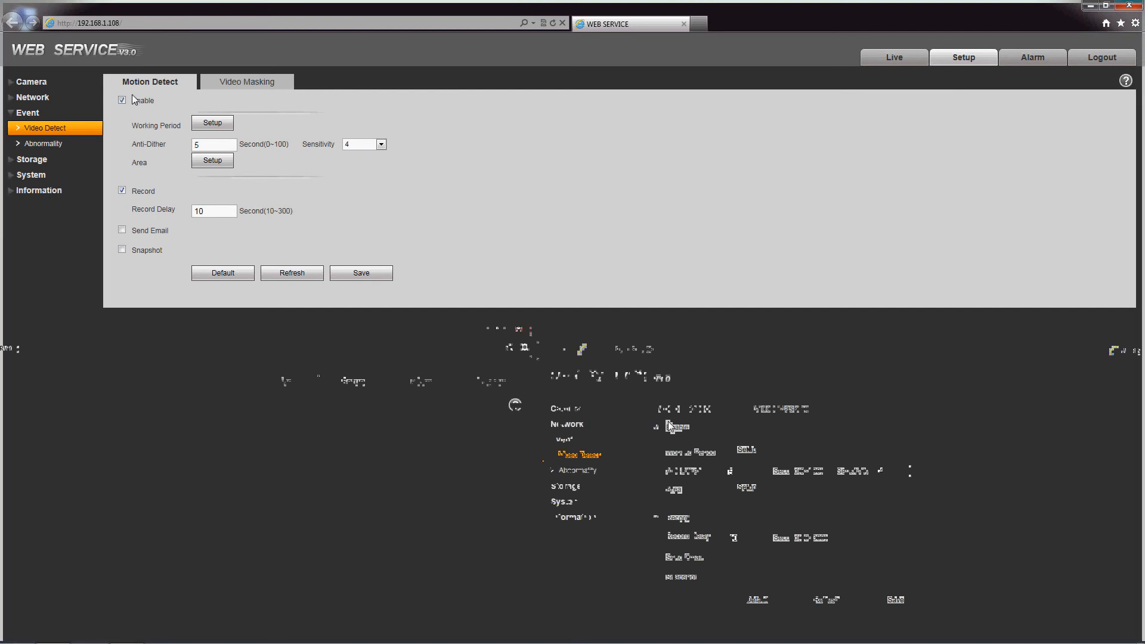
{"action": "left_click", "coordinate": [360, 269]}
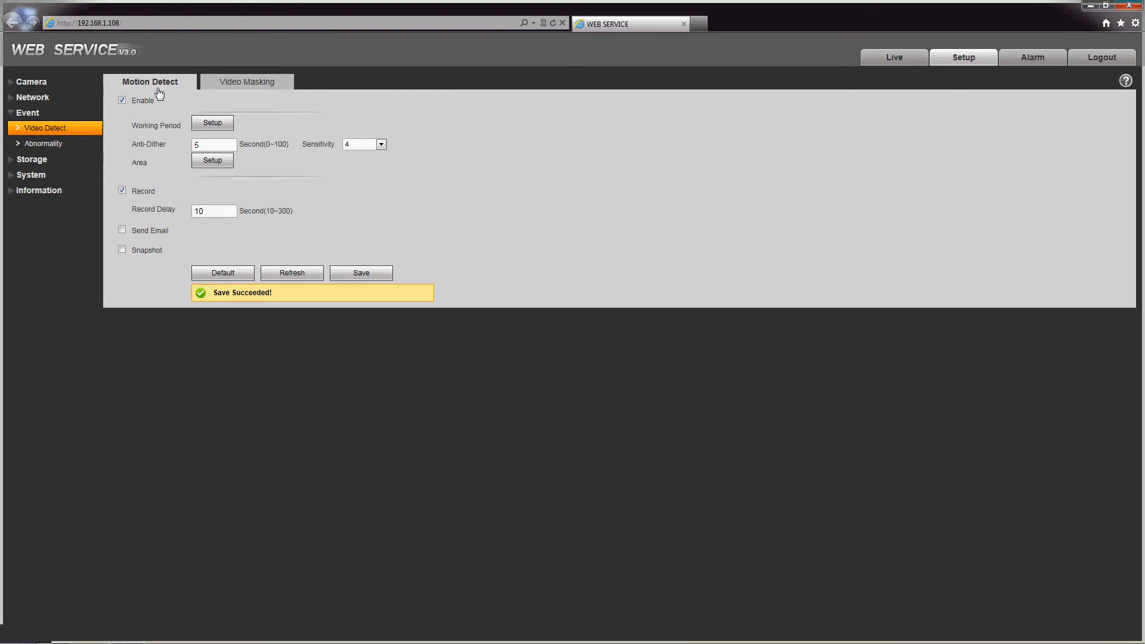
{"action": "left_click", "coordinate": [215, 124]}
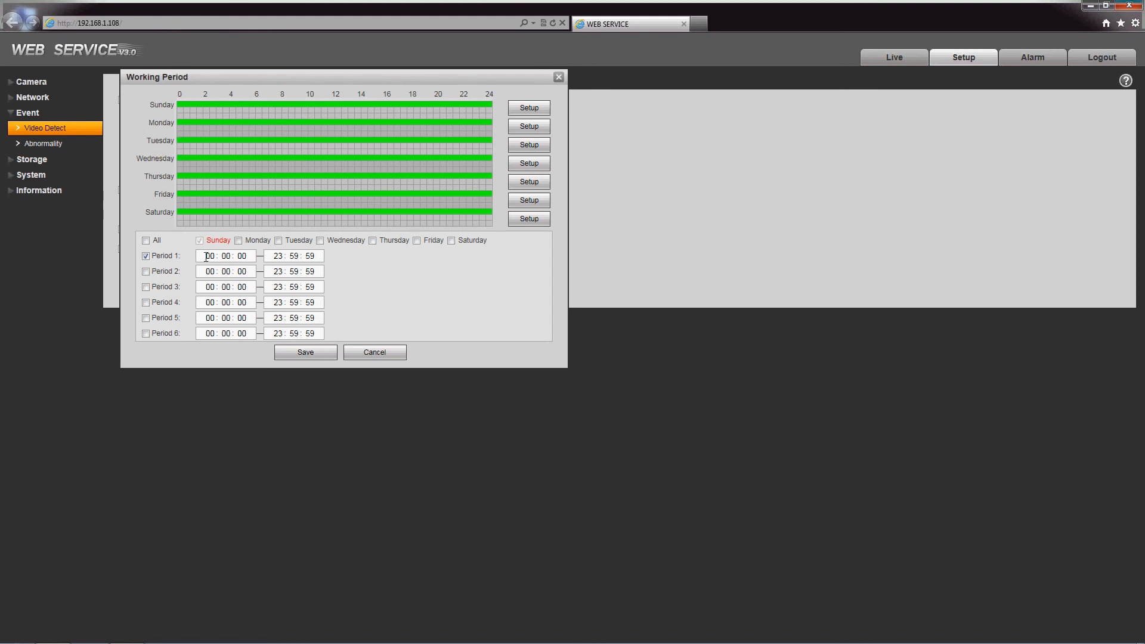
Step: Close the schedule unchanged, toggle detection-area grid cells, then cancel the area edits and expand Storage
{"action": "left_click", "coordinate": [364, 354]}
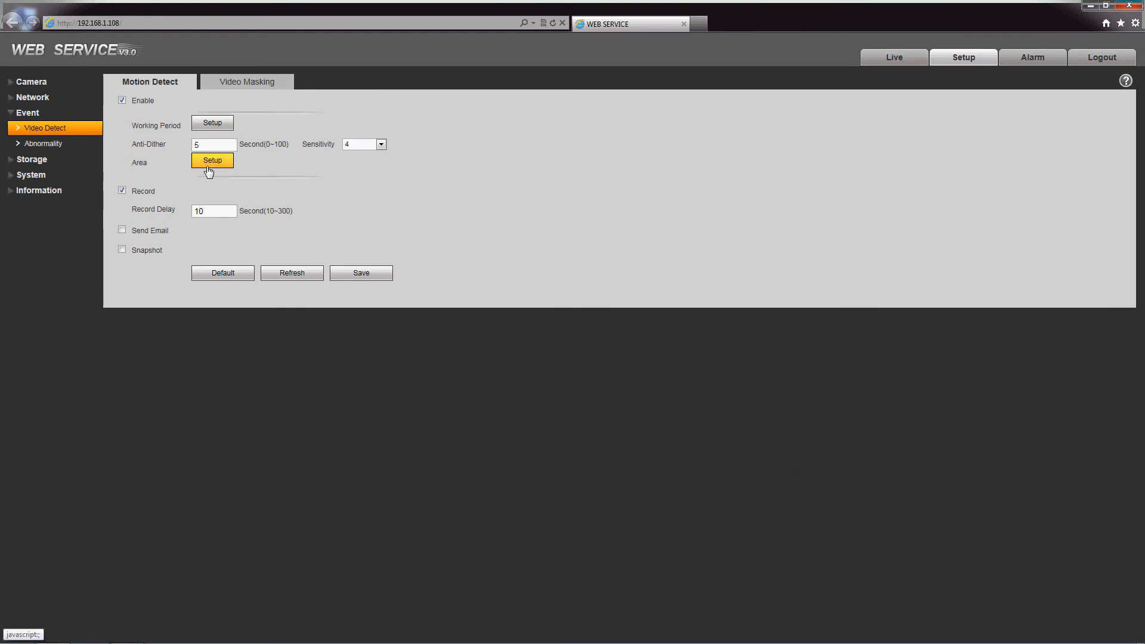
{"action": "left_click", "coordinate": [212, 162]}
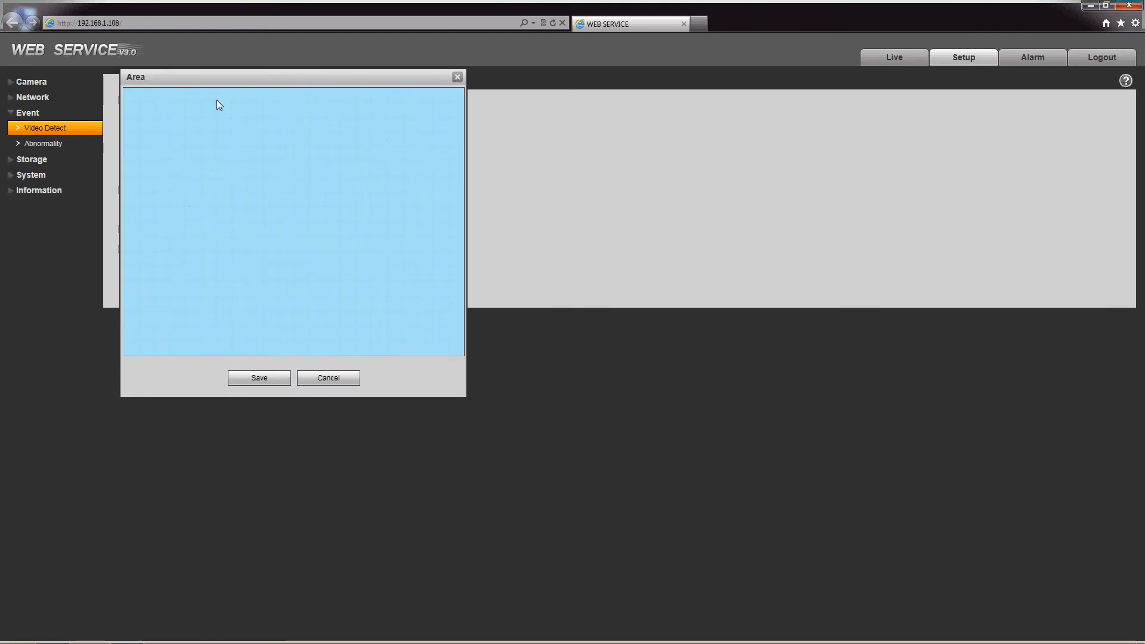
{"action": "left_click", "coordinate": [134, 95]}
{"action": "left_click", "coordinate": [142, 101]}
{"action": "left_click", "coordinate": [209, 169]}
{"action": "left_click_drag", "start_coordinate": [194, 156], "coordinate": [327, 238]}
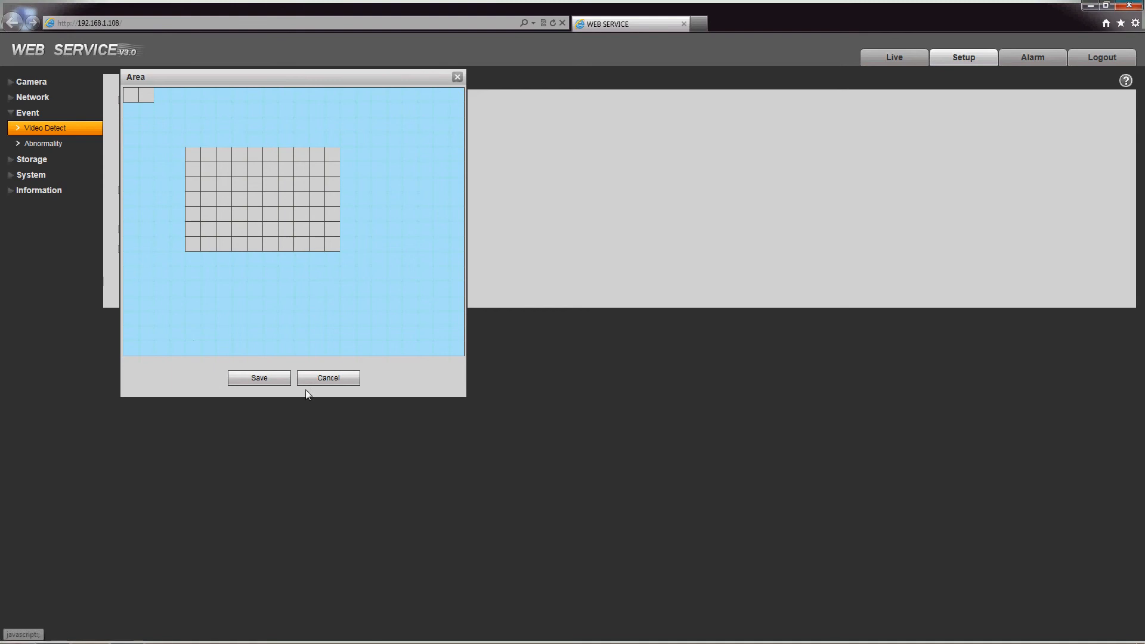
{"action": "left_click", "coordinate": [328, 380]}
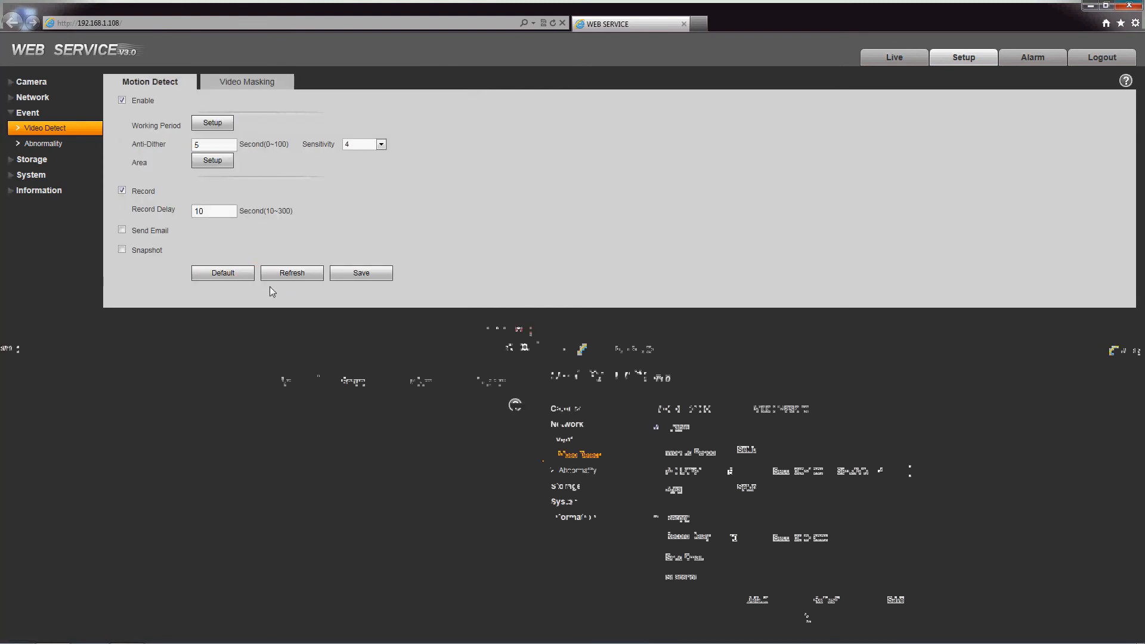
{"action": "left_click", "coordinate": [33, 160]}
Step: Browse the Storage Schedule, Record Control and Destination pages, then expand the System categories
{"action": "left_click", "coordinate": [44, 174]}
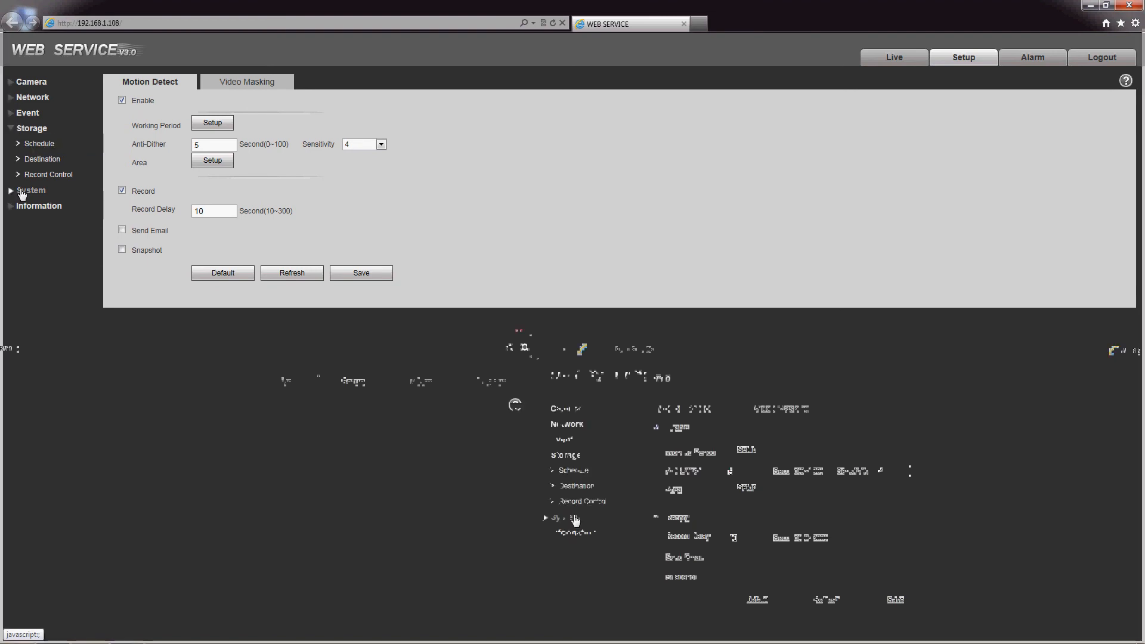
{"action": "left_click", "coordinate": [36, 145]}
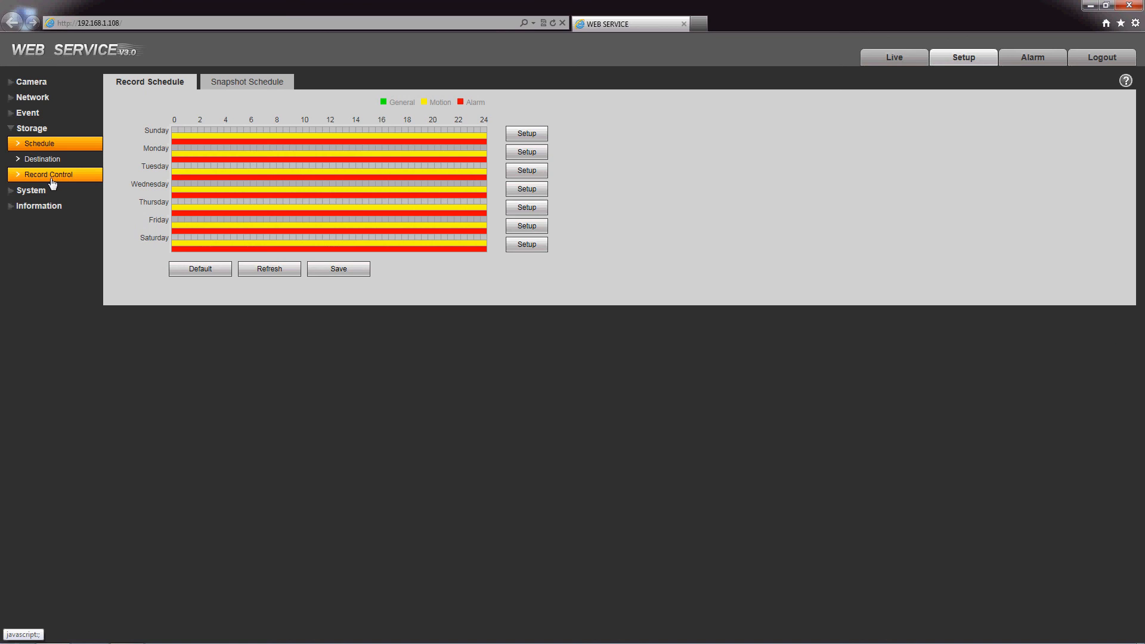
{"action": "left_click", "coordinate": [53, 179]}
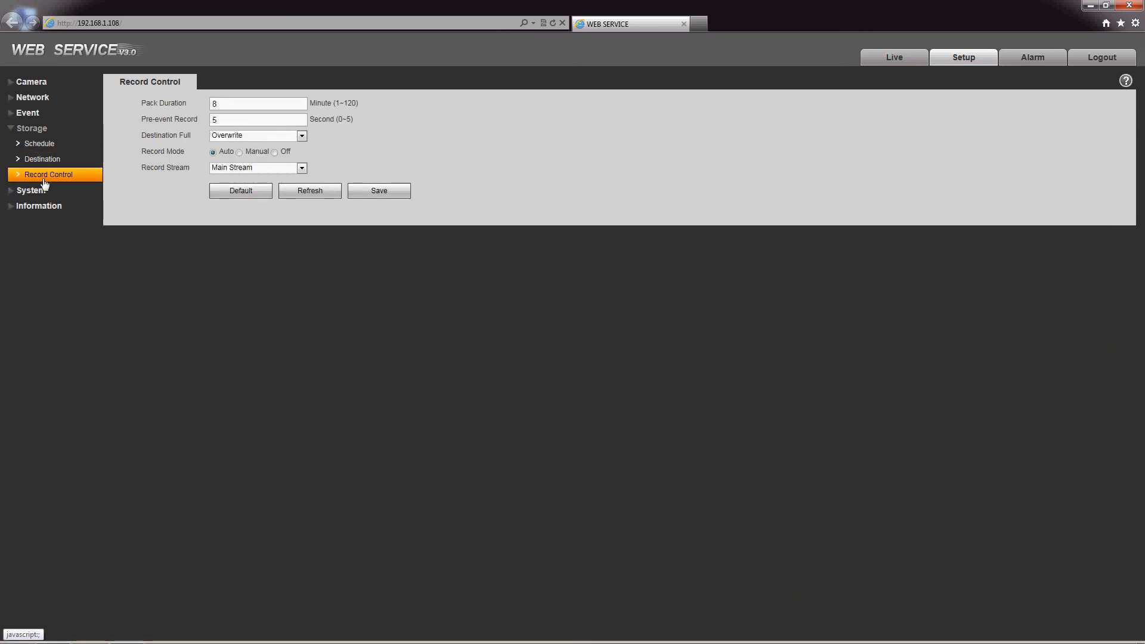
{"action": "left_click", "coordinate": [37, 160]}
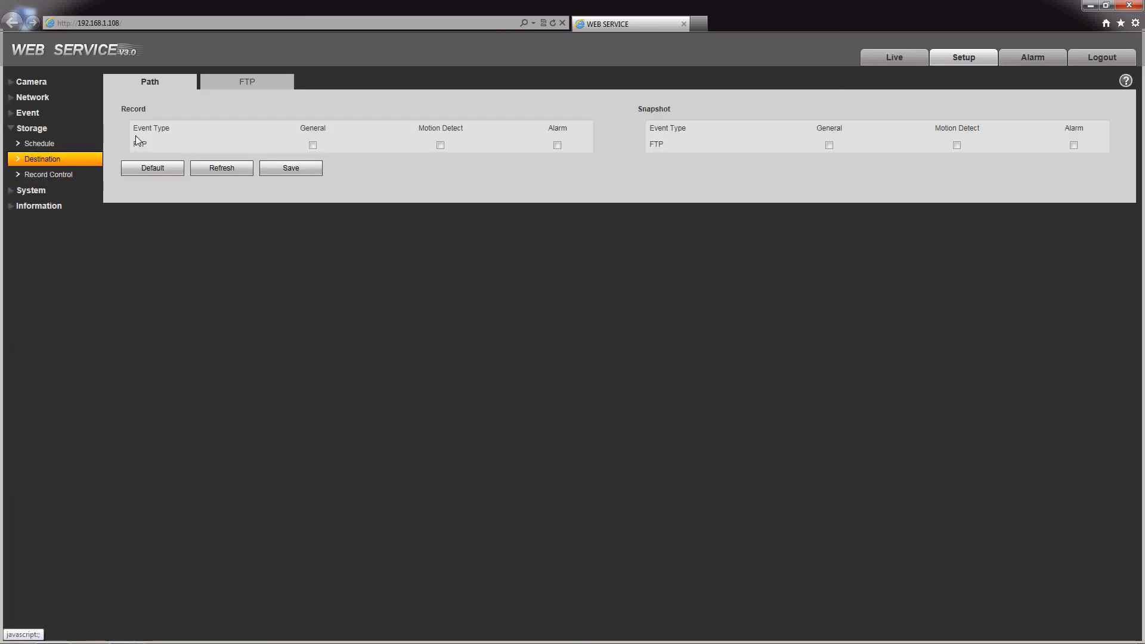
{"action": "left_click", "coordinate": [17, 191]}
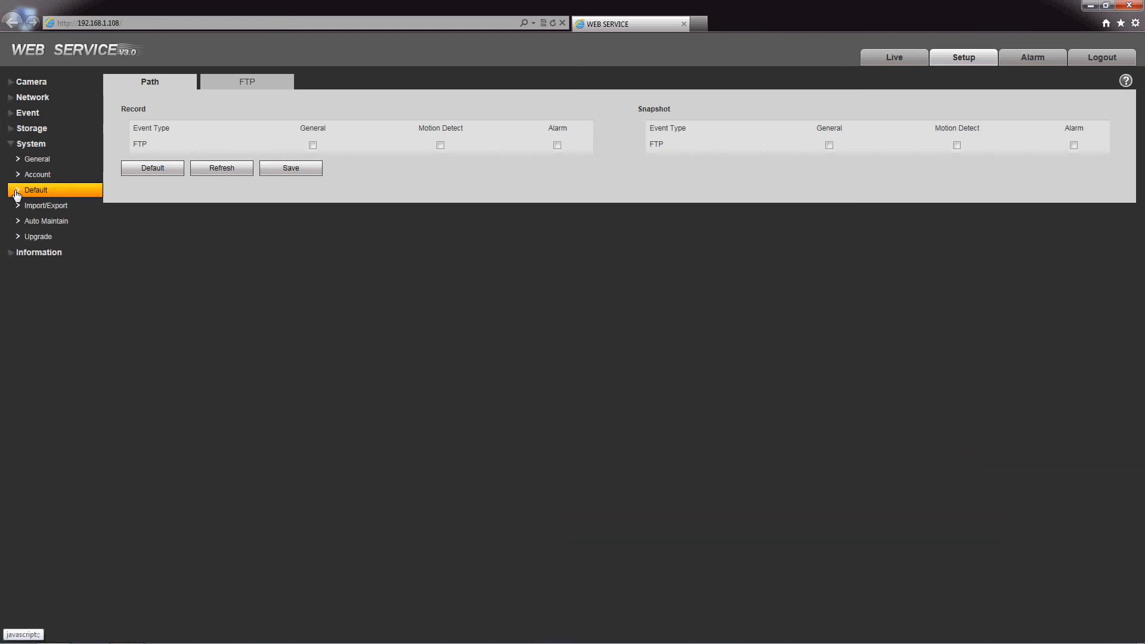
Step: In System General keep NTSC as the video standard, then view the three user accounts
{"action": "left_click", "coordinate": [37, 159]}
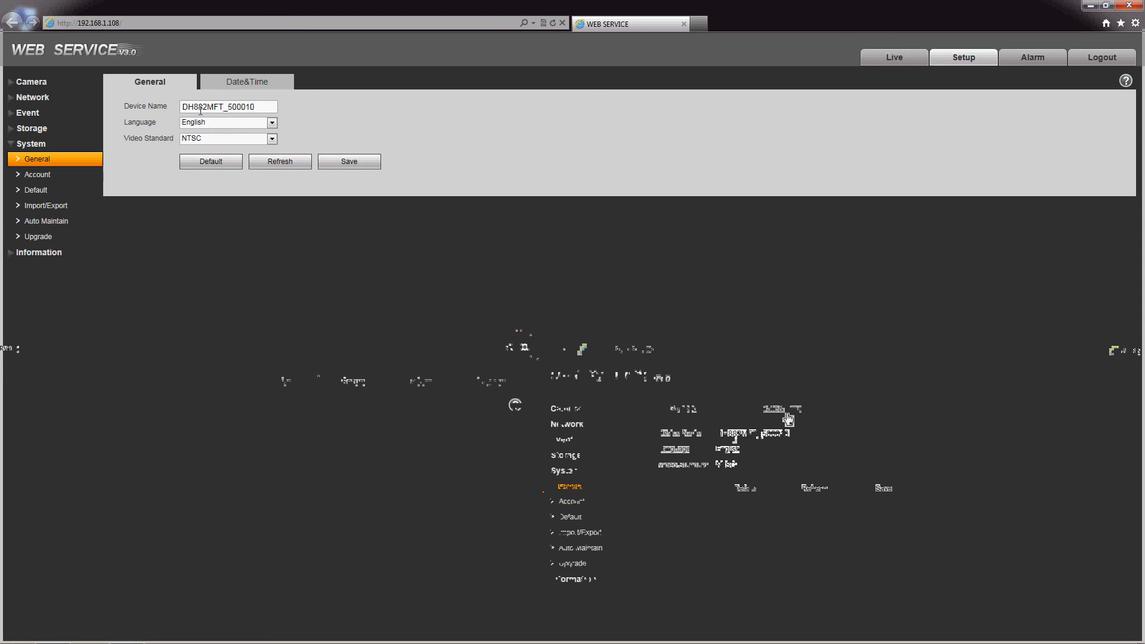
{"action": "left_click", "coordinate": [252, 139]}
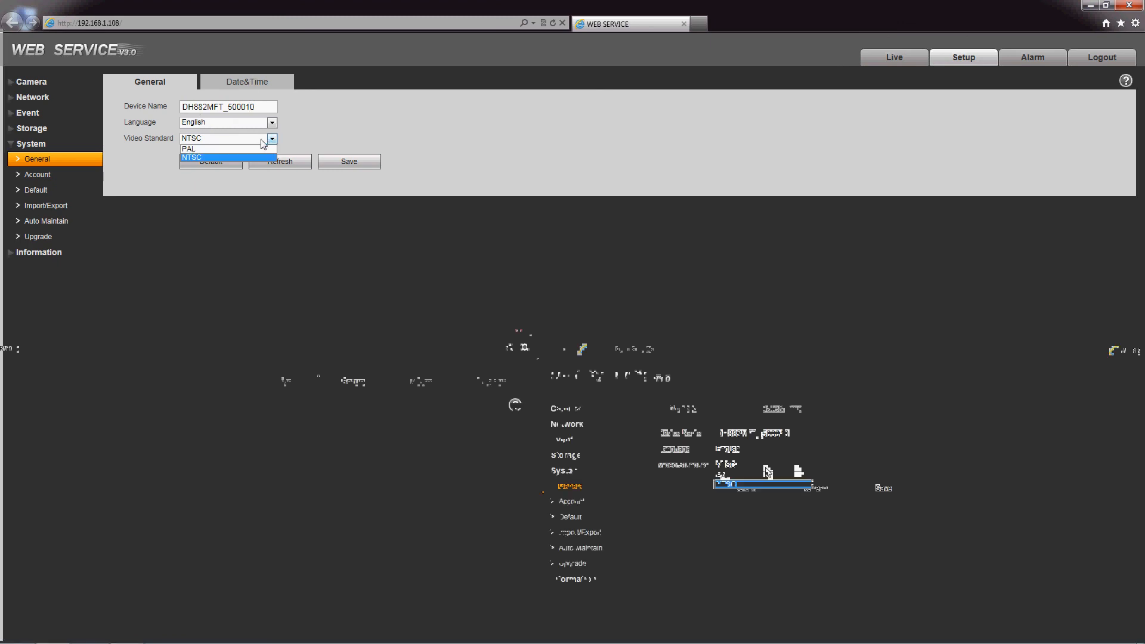
{"action": "left_click", "coordinate": [209, 157]}
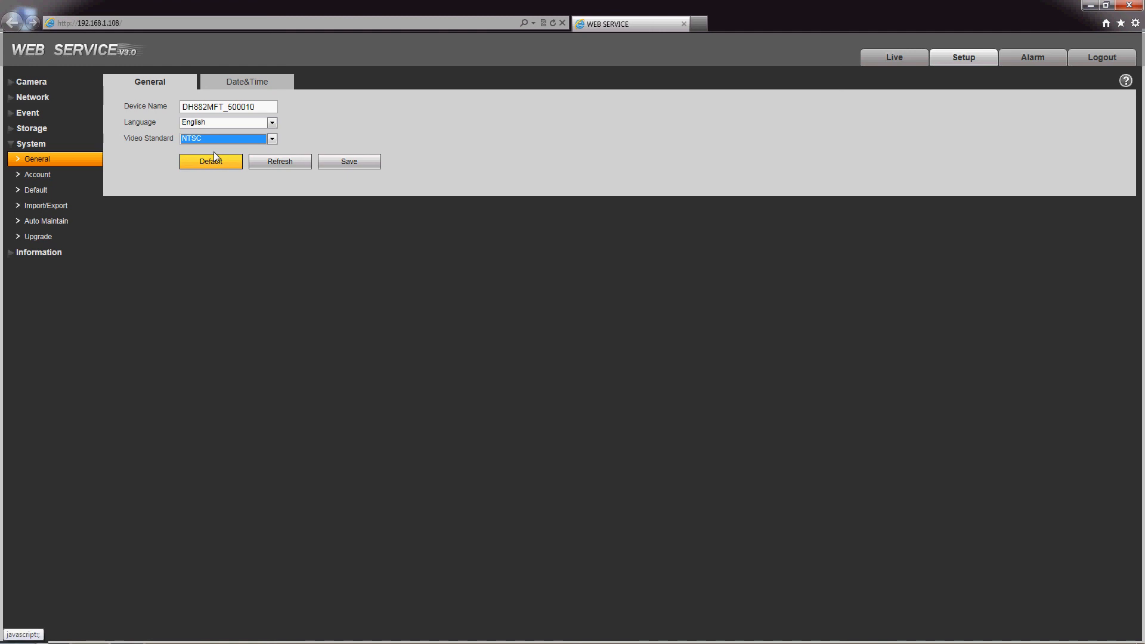
{"action": "left_click", "coordinate": [37, 174]}
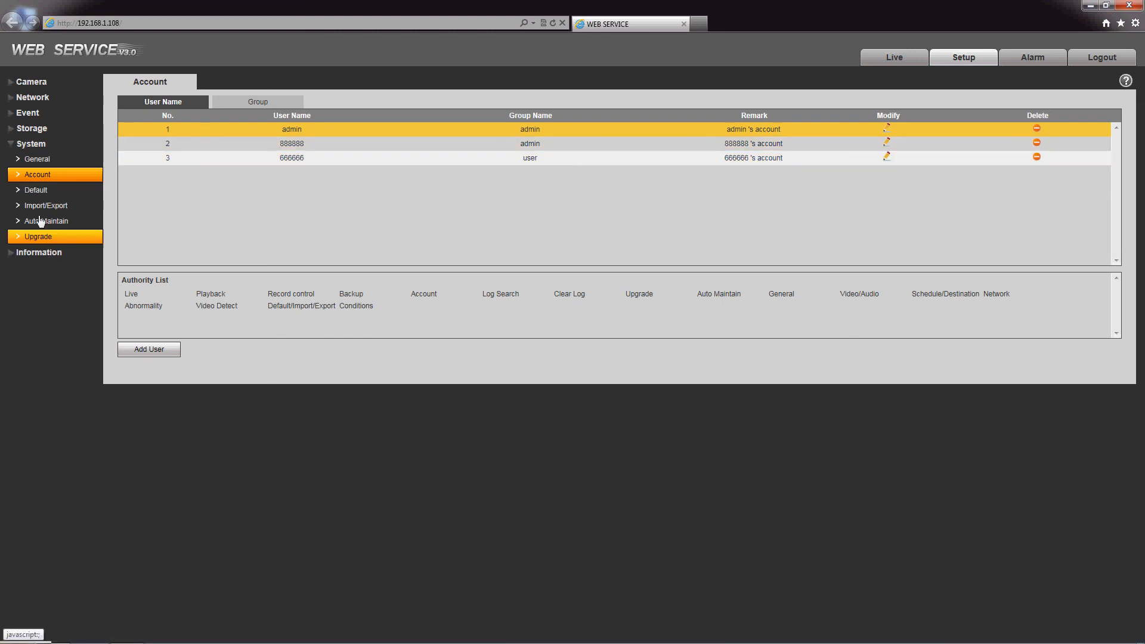
Step: Pass through System Import/Export to the firmware Upgrade page
{"action": "left_click", "coordinate": [63, 207]}
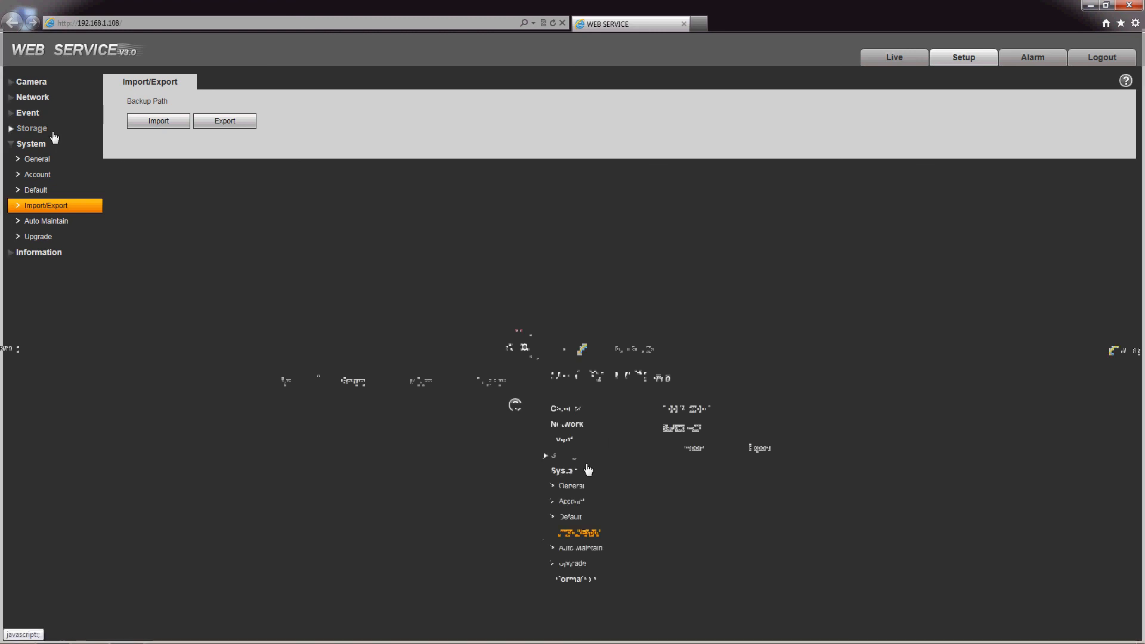
{"action": "left_click", "coordinate": [39, 238]}
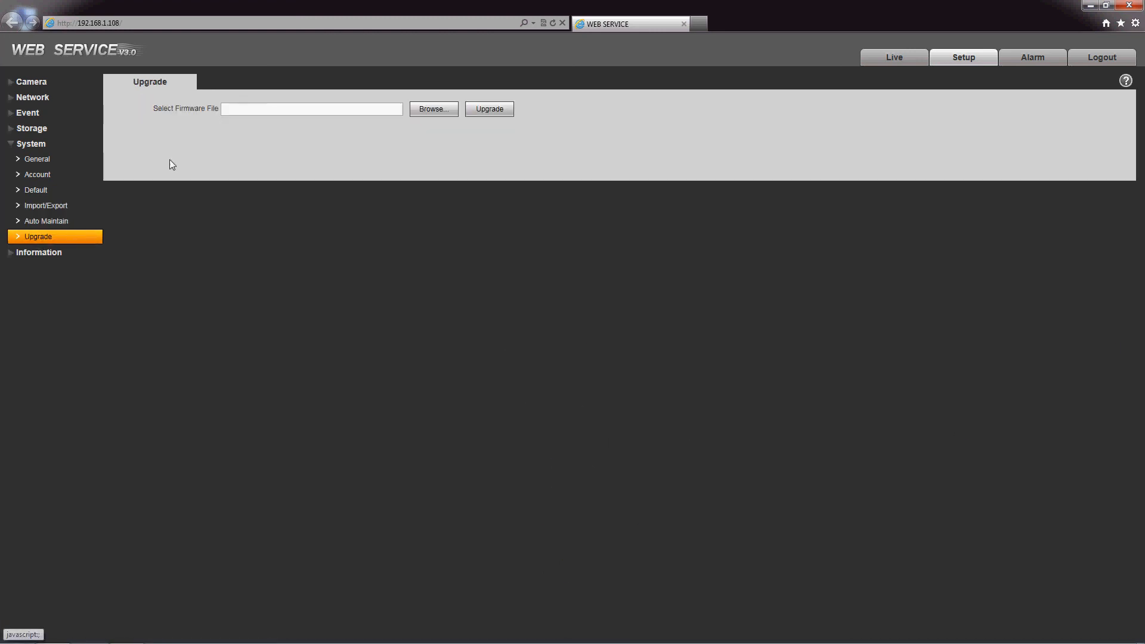